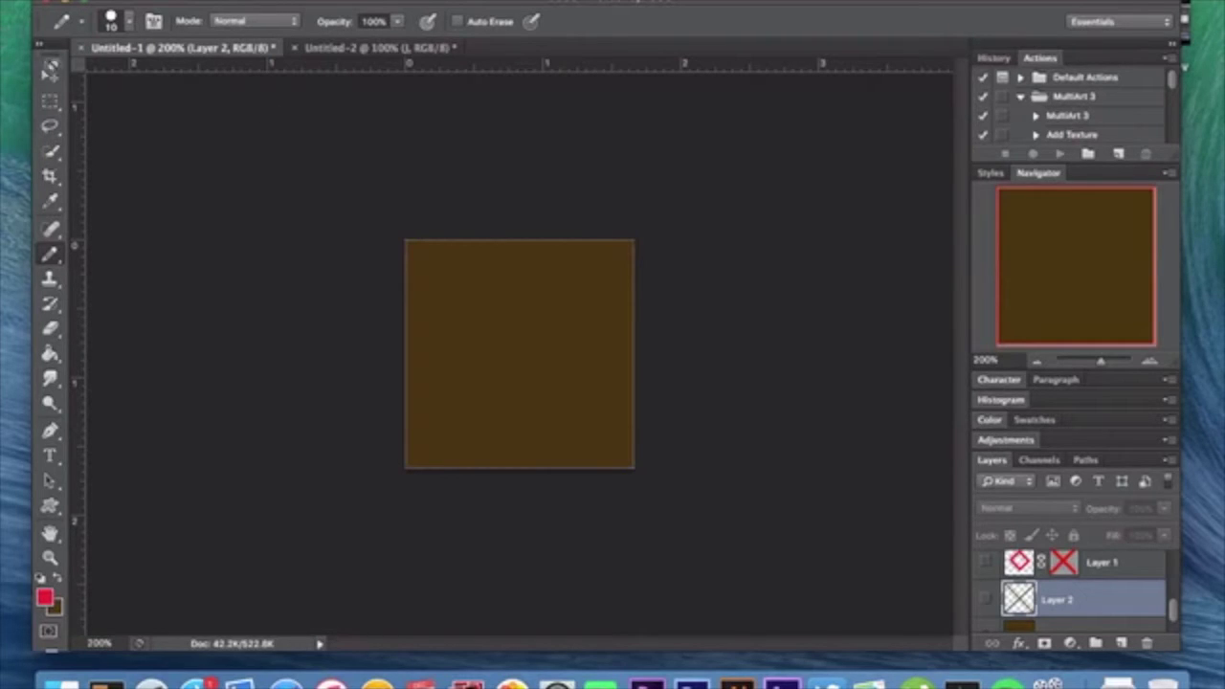
Step: Select the Move tool, zoom to 100% and confirm the background colour stays brown
{"action": "left_click", "coordinate": [53, 75]}
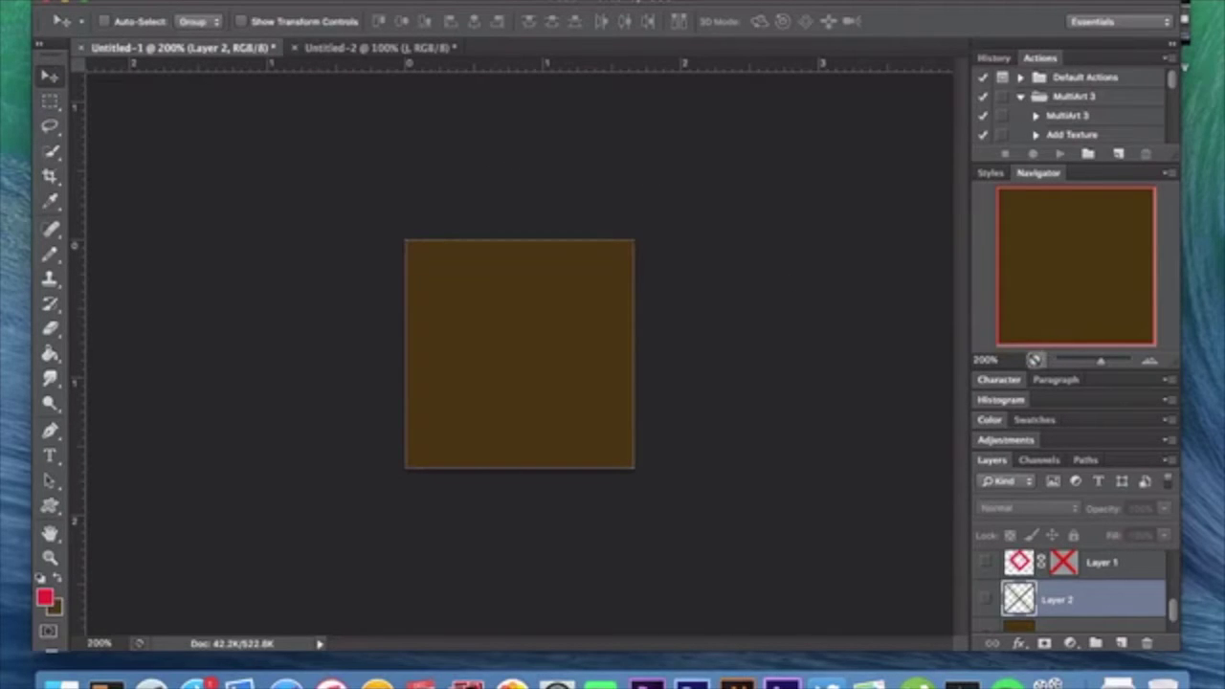
{"action": "left_click", "coordinate": [1035, 359]}
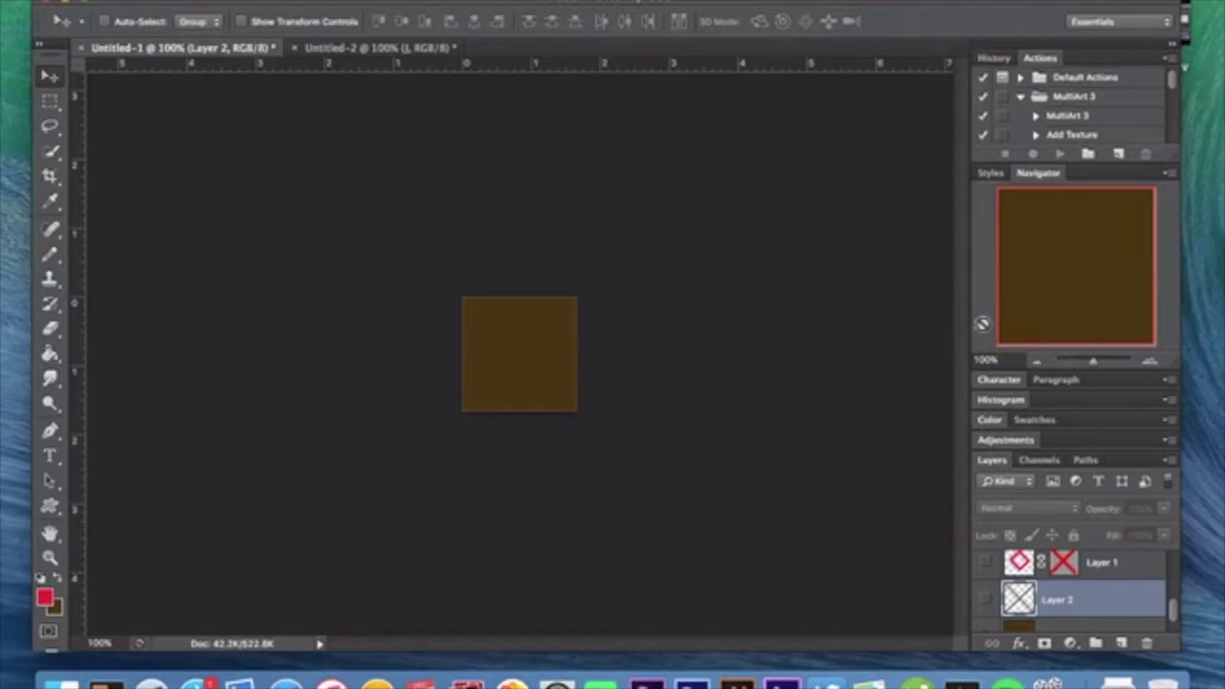
{"action": "left_click", "coordinate": [56, 609]}
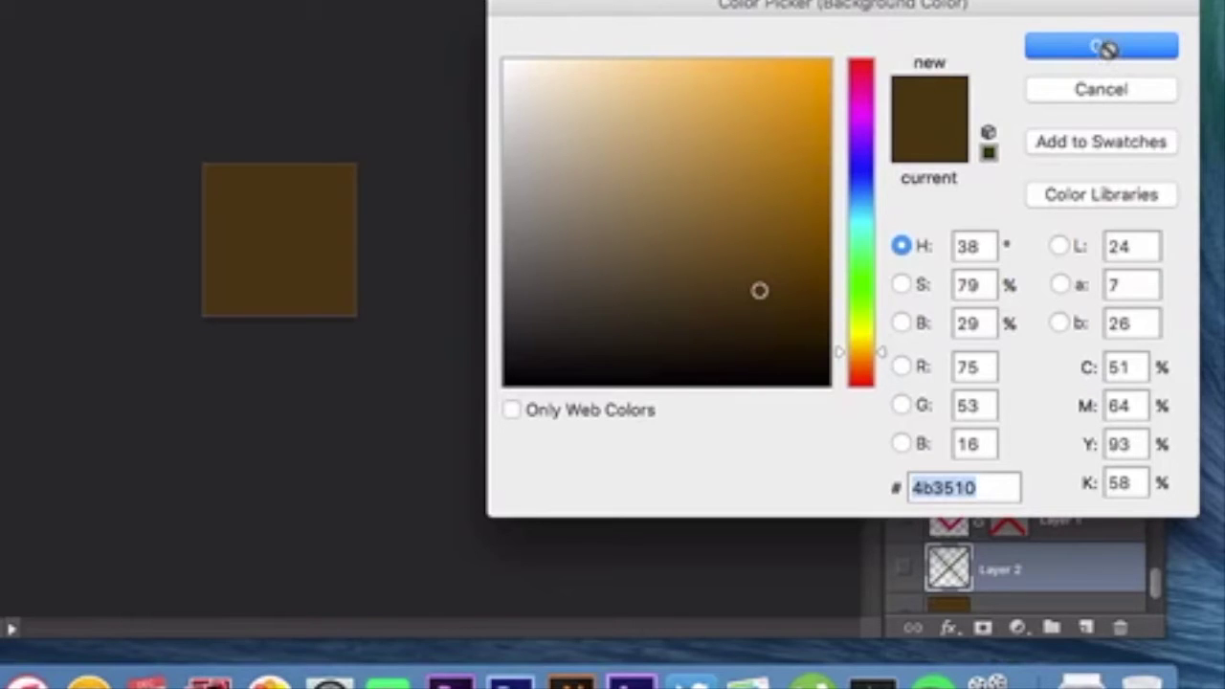
{"action": "left_click", "coordinate": [1103, 47]}
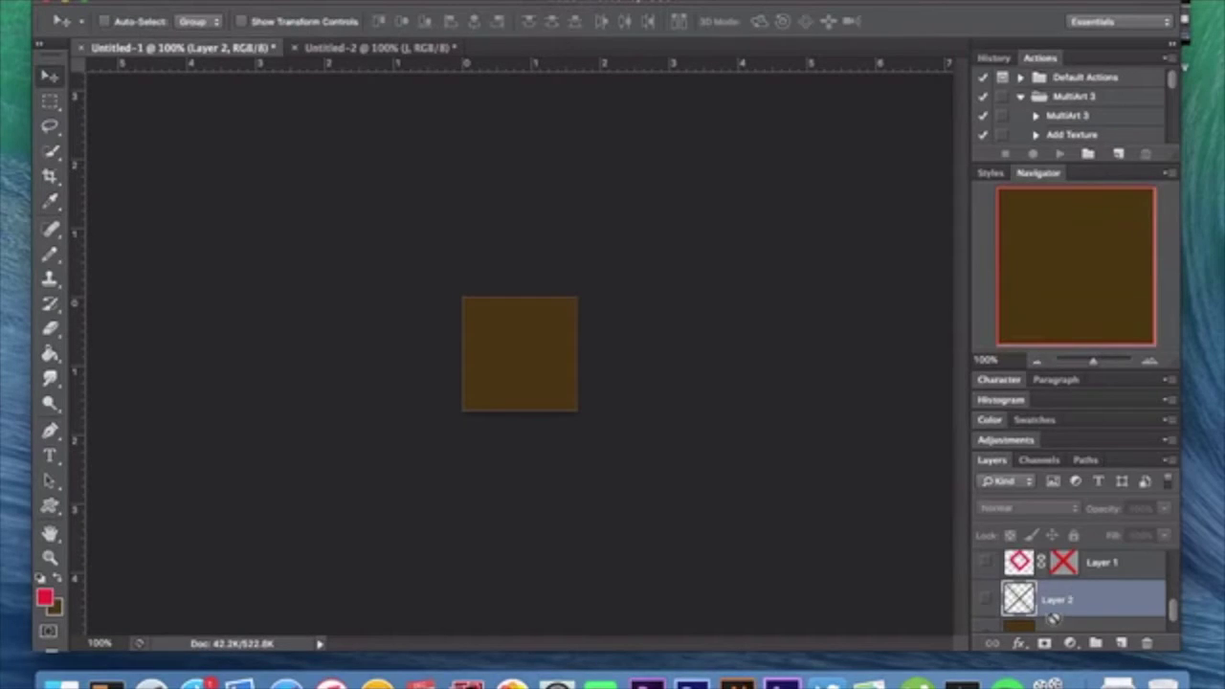
{"action": "scroll", "coordinate": [1053, 617], "scroll_direction": "down", "scroll_amount": 1}
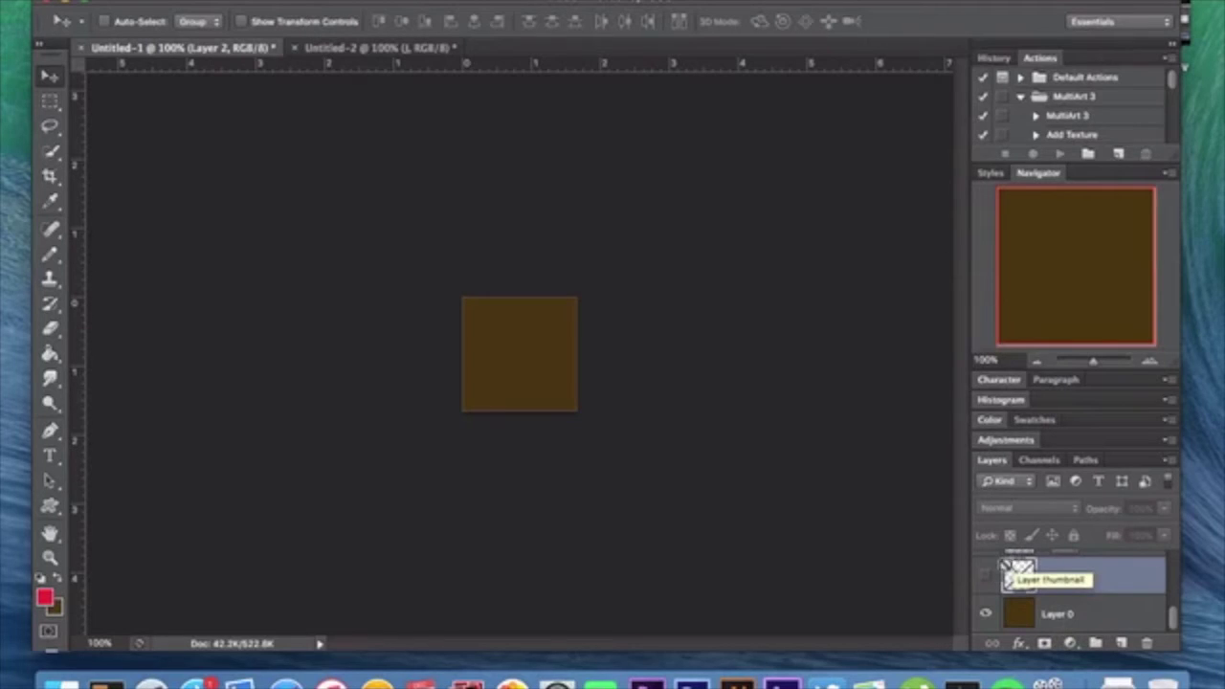
{"action": "mouse_move", "coordinate": [1007, 566]}
{"action": "left_mouse_down"}
{"action": "mouse_move", "coordinate": [1107, 590]}
{"action": "mouse_move", "coordinate": [798, 501]}
{"action": "mouse_move", "coordinate": [765, 527]}
{"action": "mouse_move", "coordinate": [432, 307]}
{"action": "mouse_move", "coordinate": [456, 271]}
{"action": "mouse_move", "coordinate": [595, 422]}
{"action": "mouse_move", "coordinate": [414, 427]}
{"action": "mouse_move", "coordinate": [338, 500]}
{"action": "mouse_move", "coordinate": [390, 447]}
{"action": "mouse_move", "coordinate": [3, 562]}
{"action": "mouse_move", "coordinate": [456, 497]}
{"action": "mouse_move", "coordinate": [985, 633]}
{"action": "mouse_move", "coordinate": [997, 571]}
{"action": "mouse_move", "coordinate": [986, 574]}
{"action": "left_mouse_up"}
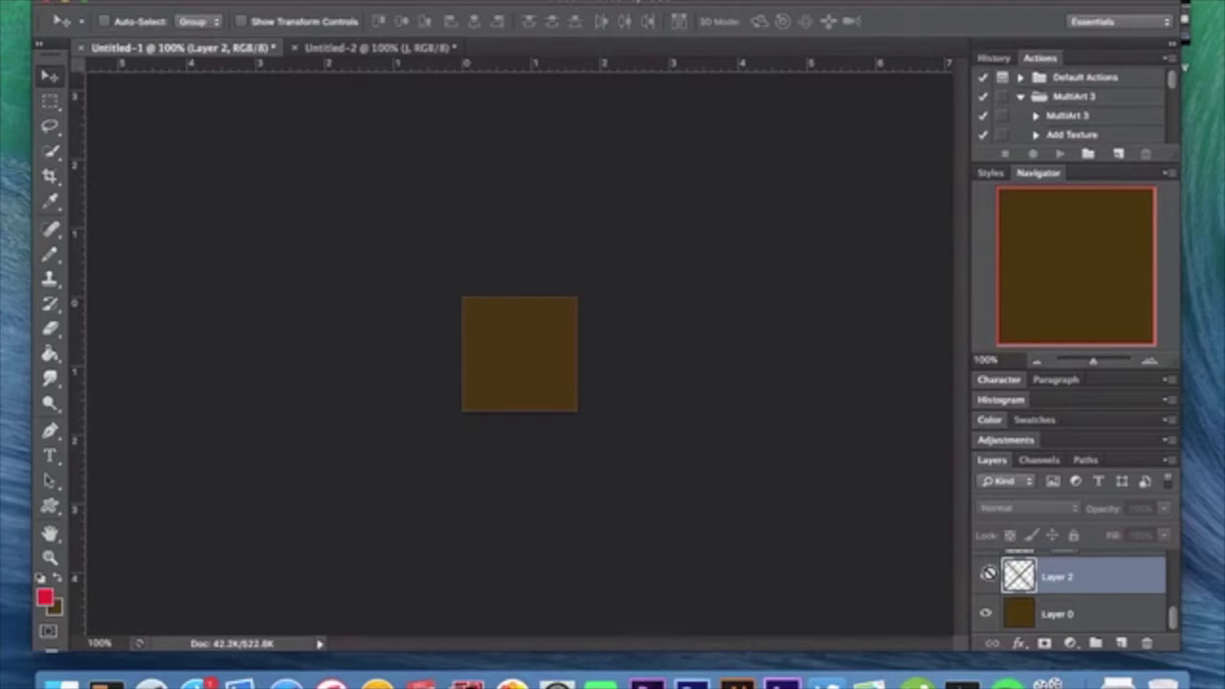
Step: Show Layer 2's green X, zoom to 200%, and sample the X's green as background colour
{"action": "left_click", "coordinate": [986, 574]}
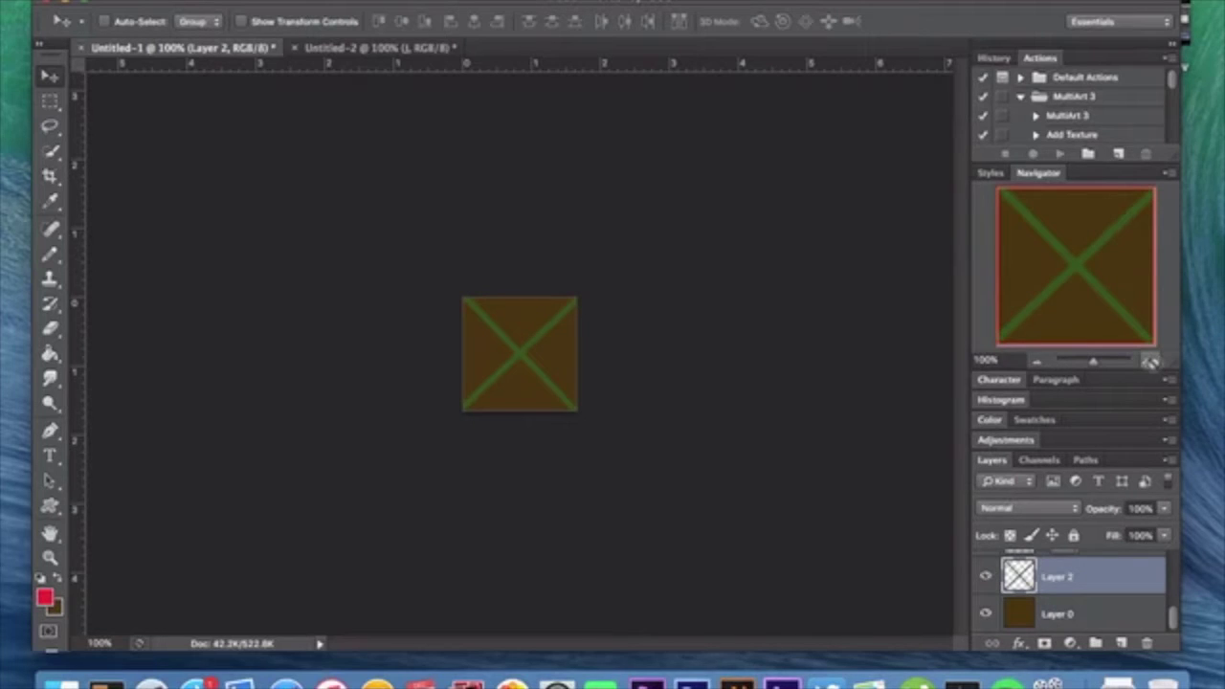
{"action": "left_click", "coordinate": [1150, 360]}
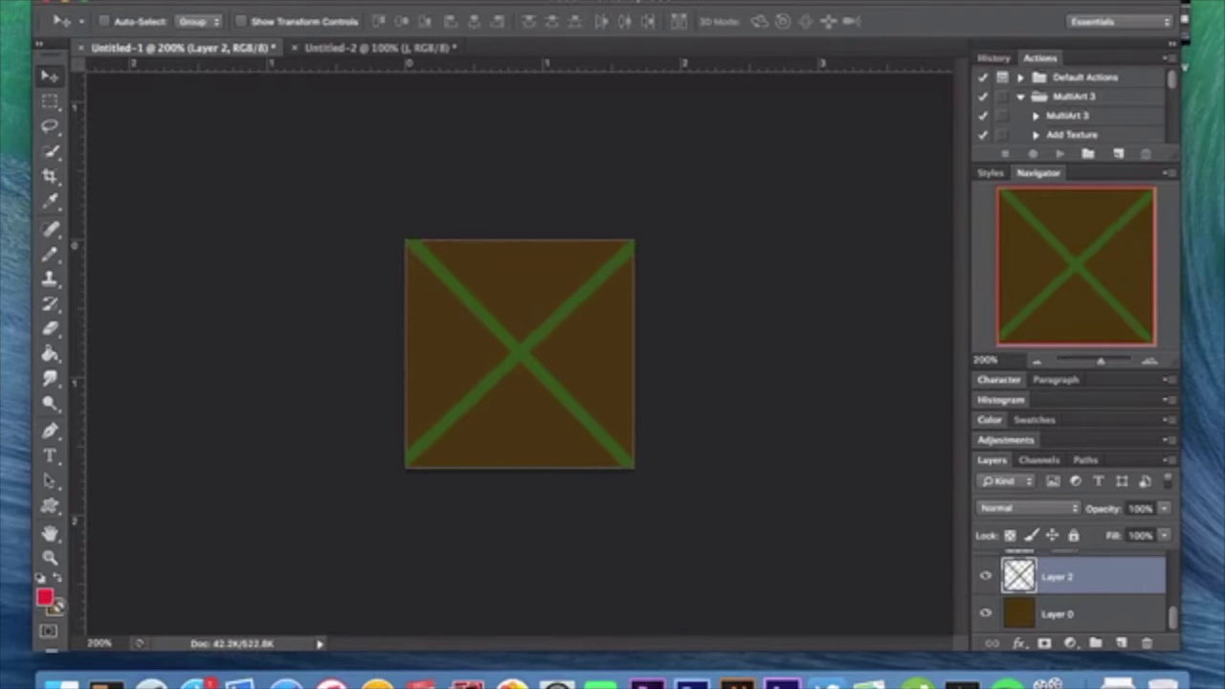
{"action": "left_click", "coordinate": [56, 607]}
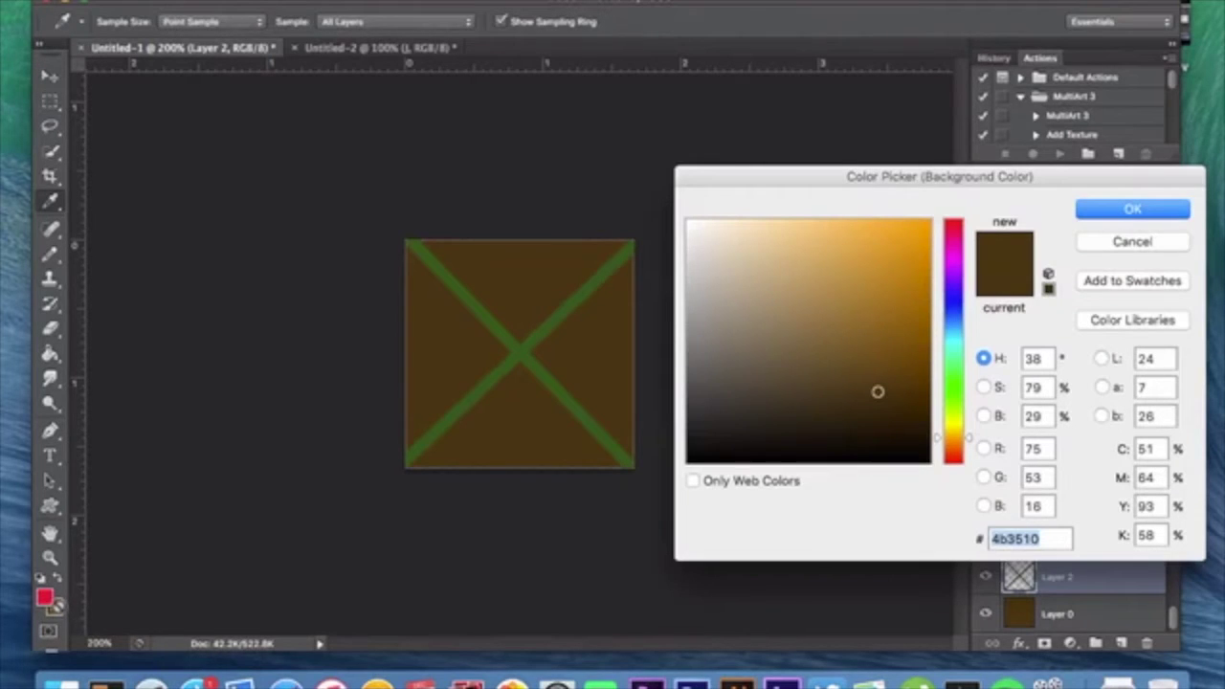
{"action": "left_click", "coordinate": [523, 351]}
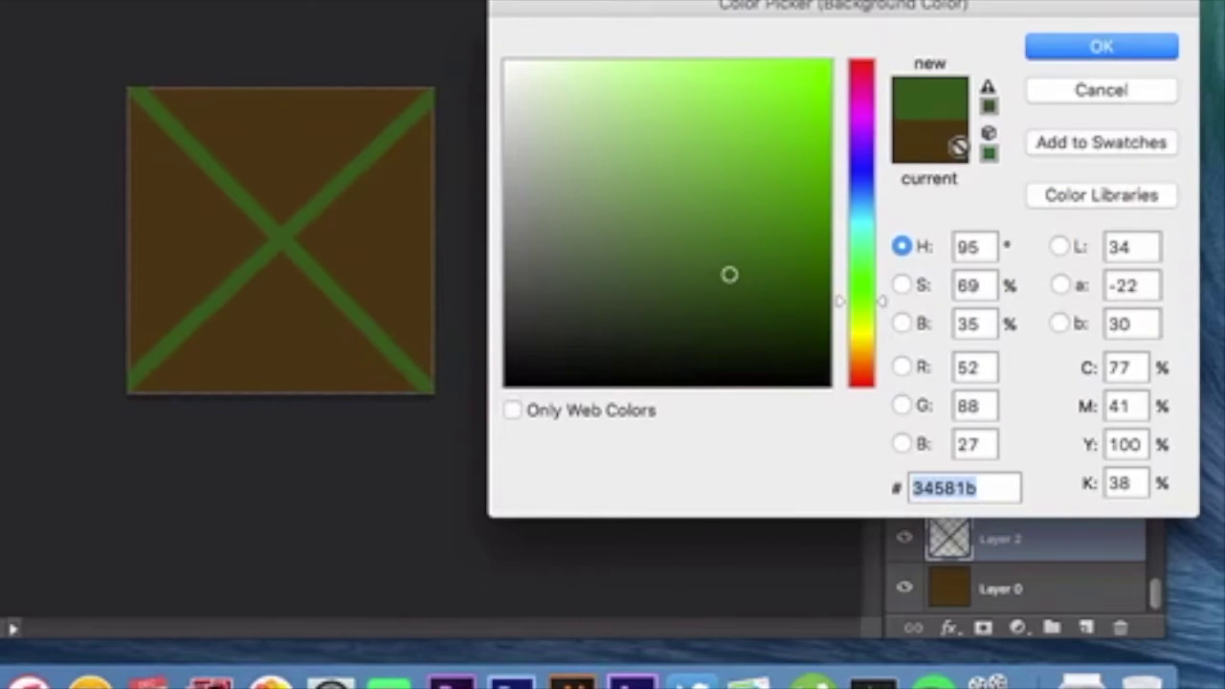
{"action": "left_click", "coordinate": [1155, 40]}
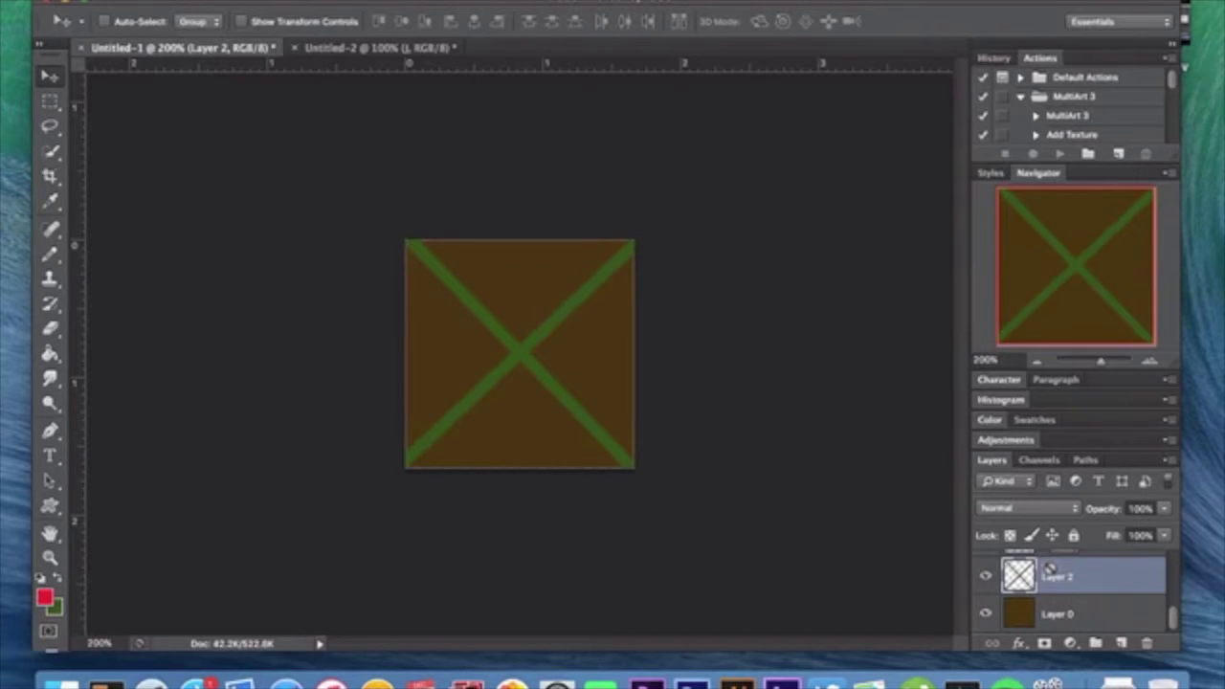
{"action": "scroll", "coordinate": [1050, 570], "scroll_direction": "up", "scroll_amount": 2}
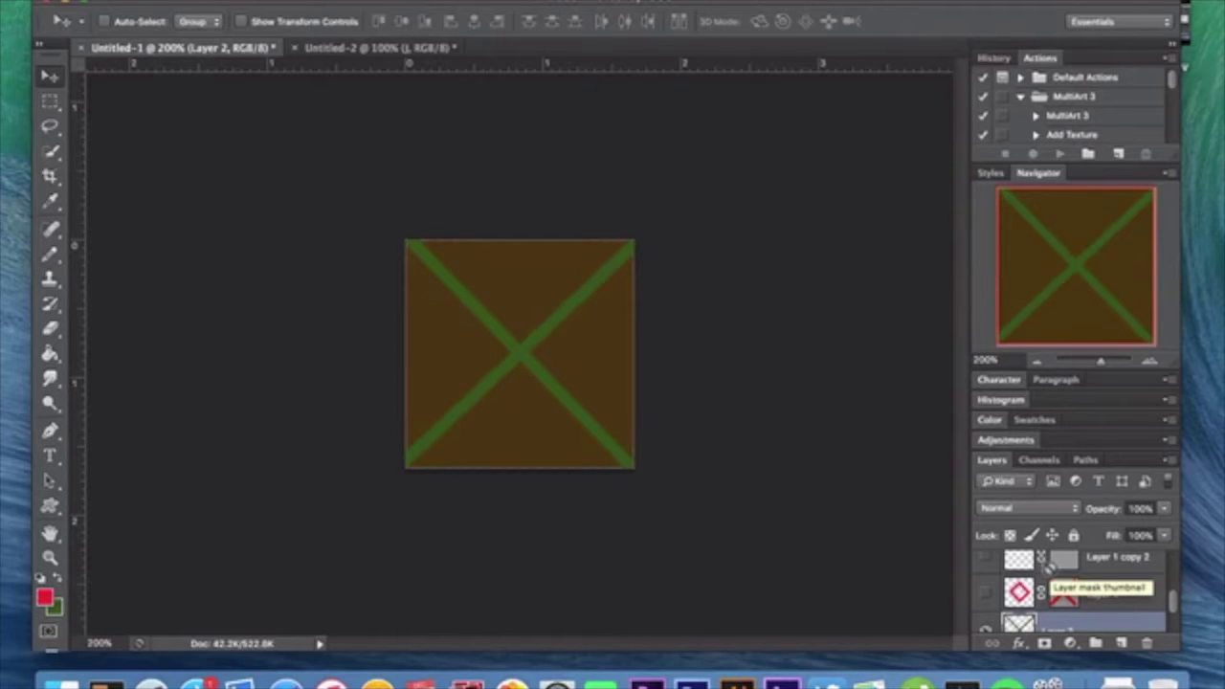
Step: Show Layer 1's red diamond over the tile and check the red foreground colour, keeping it
{"action": "left_click", "coordinate": [984, 592]}
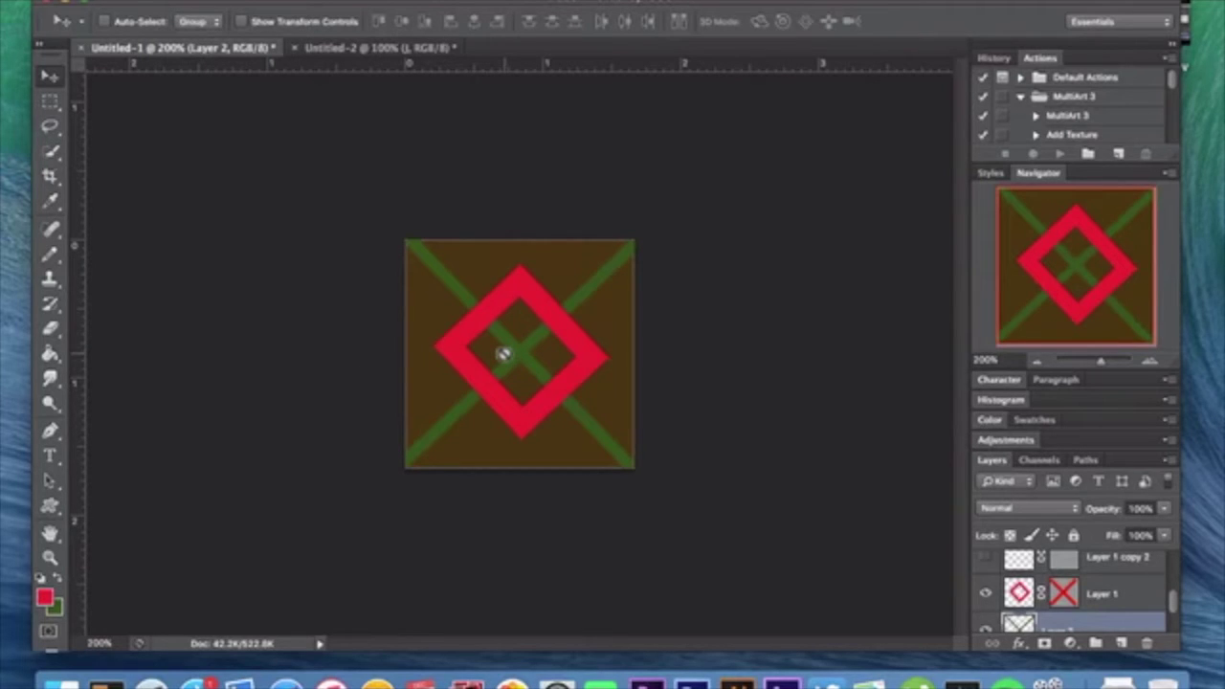
{"action": "left_click", "coordinate": [45, 598]}
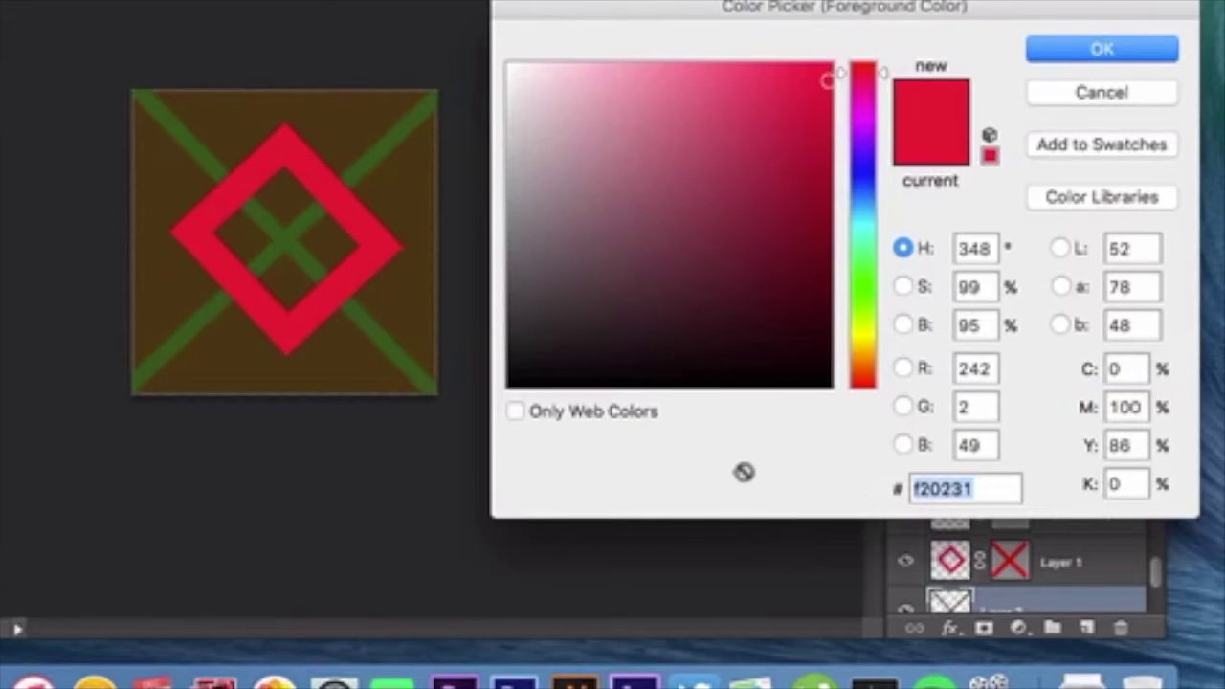
{"action": "left_click", "coordinate": [1127, 49]}
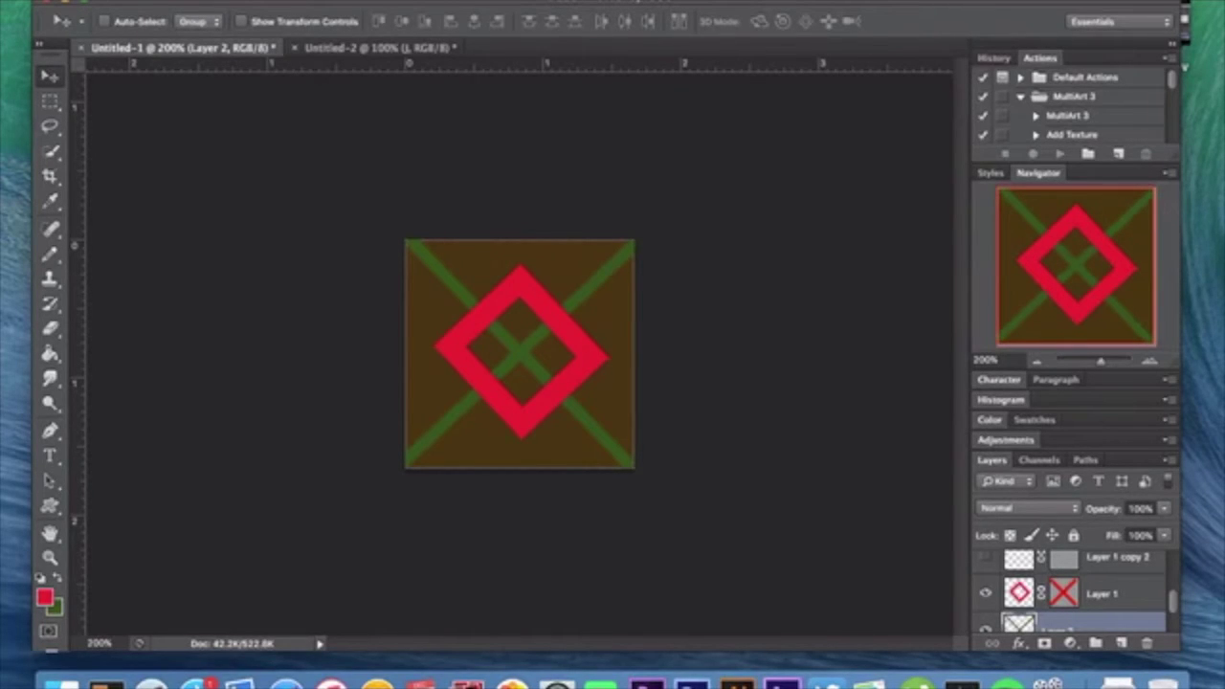
{"action": "left_click", "coordinate": [402, 3]}
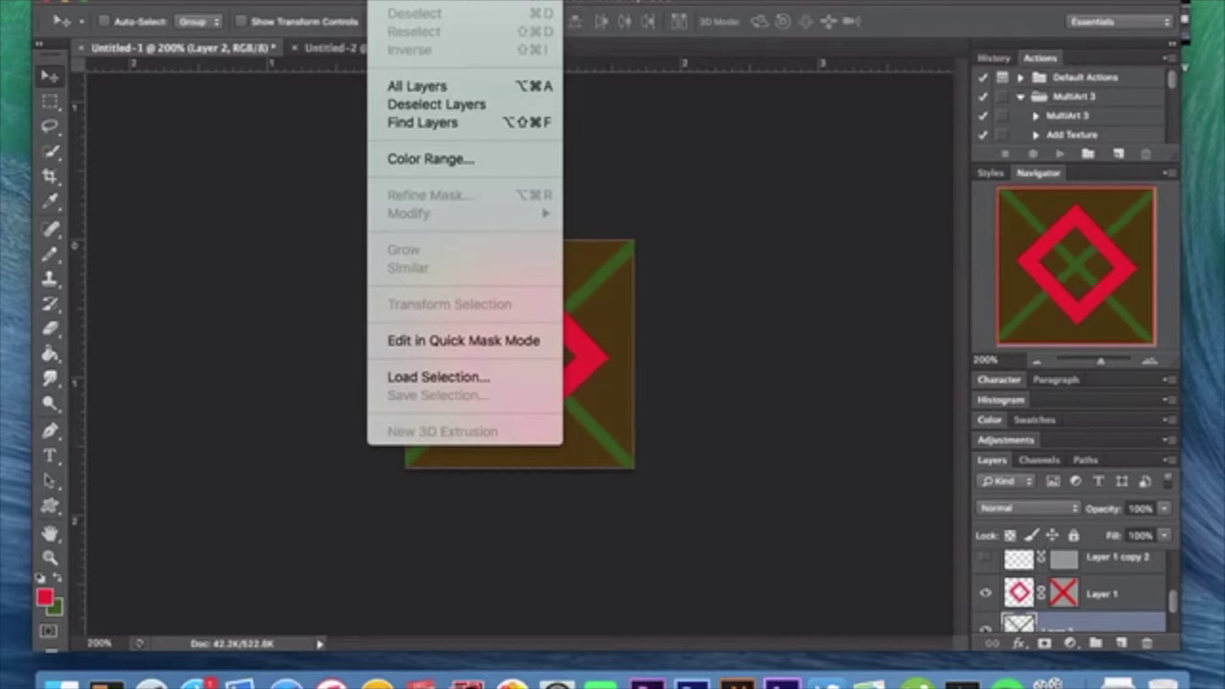
{"action": "key", "text": "Escape"}
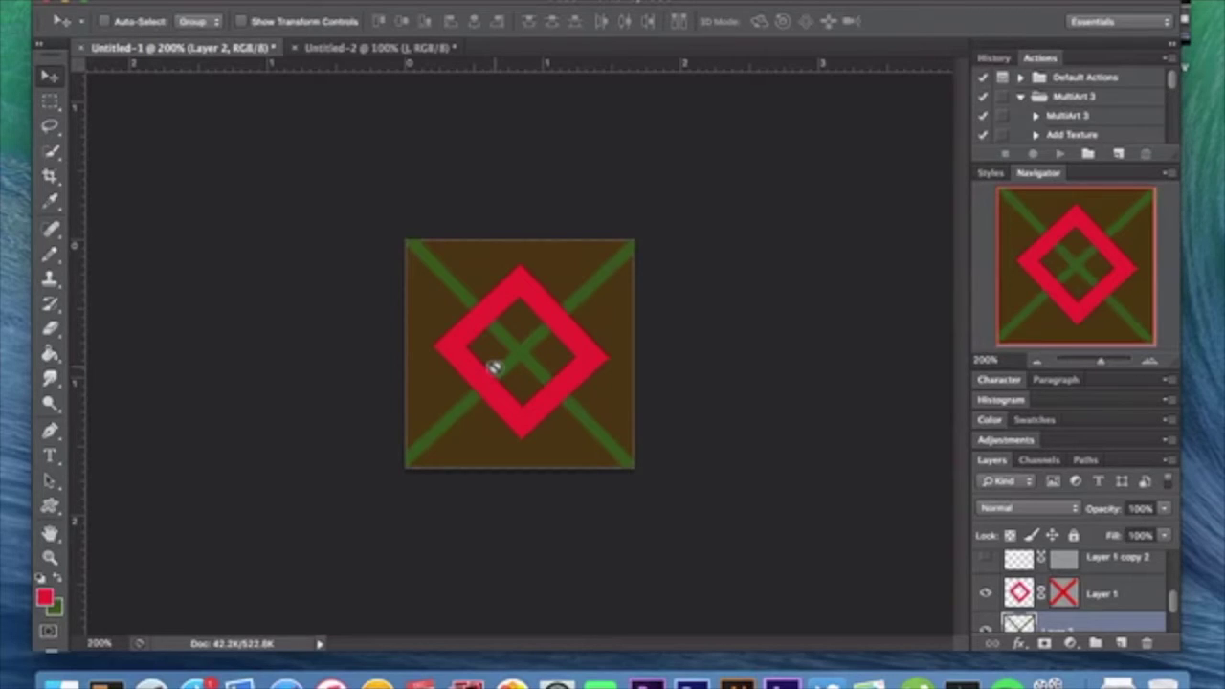
{"action": "scroll", "coordinate": [494, 369], "scroll_direction": "down", "scroll_amount": 1}
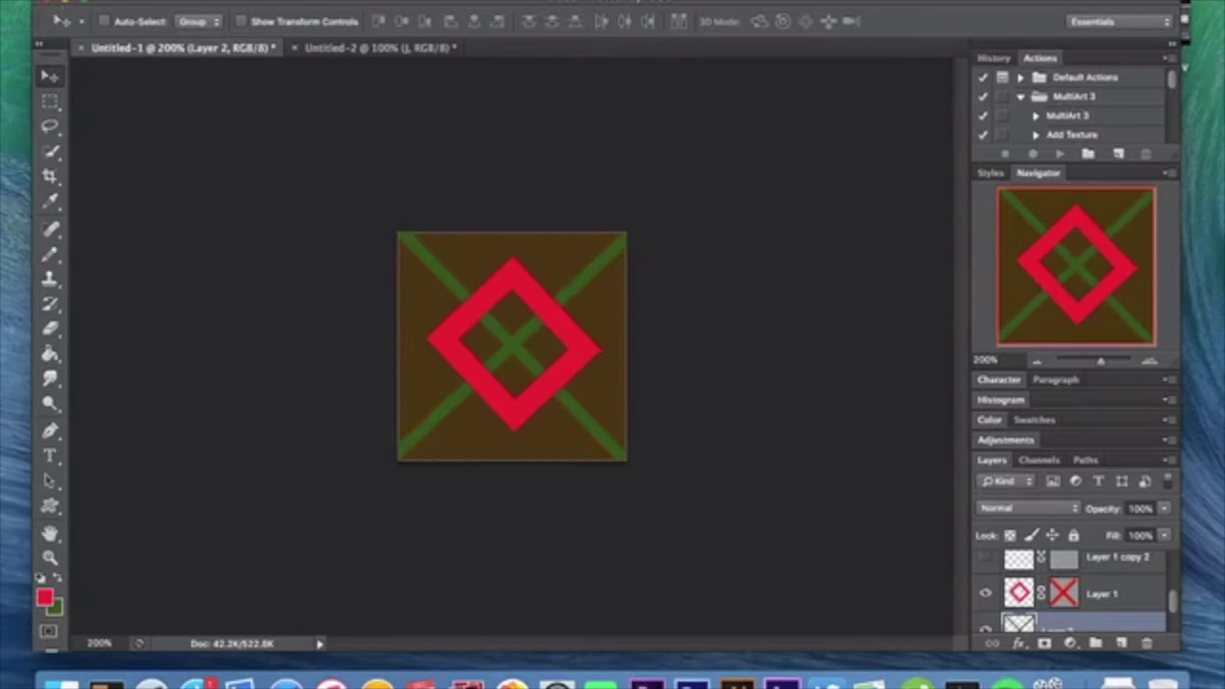
{"action": "left_click", "coordinate": [153, 0]}
Step: Create a 1 × 2 pixel document, zoom to 3200%, reset default colours and fill it white
{"action": "left_click", "coordinate": [172, 2]}
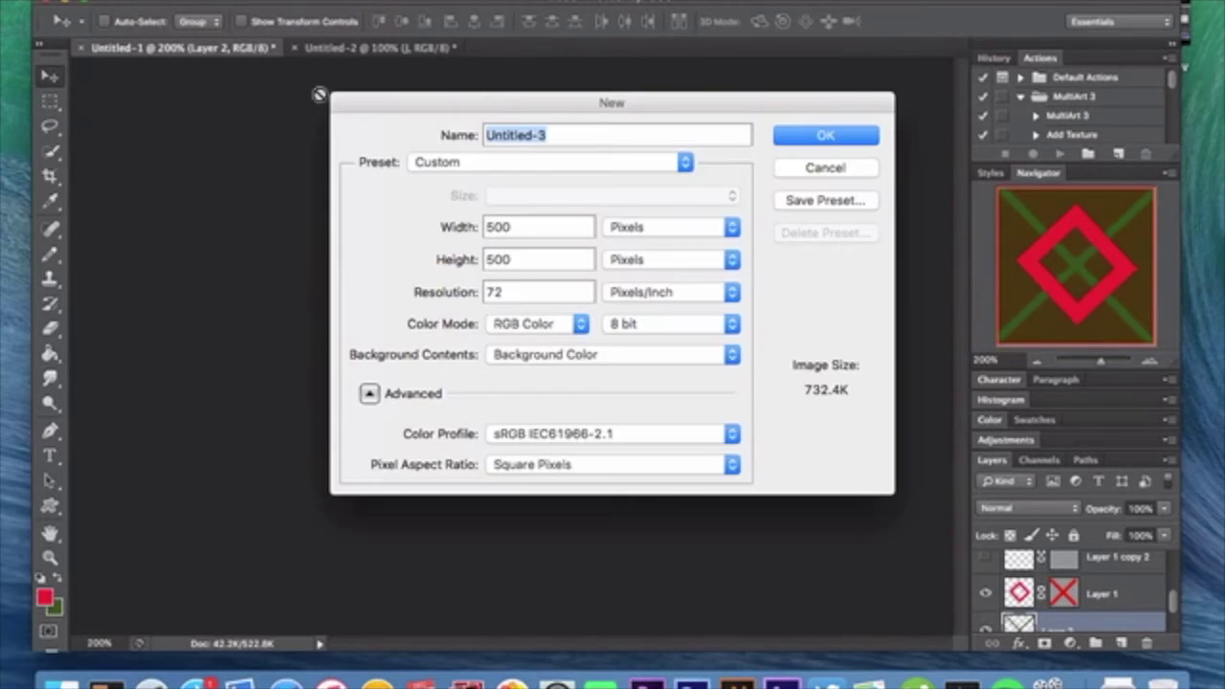
{"action": "double_click", "coordinate": [525, 228]}
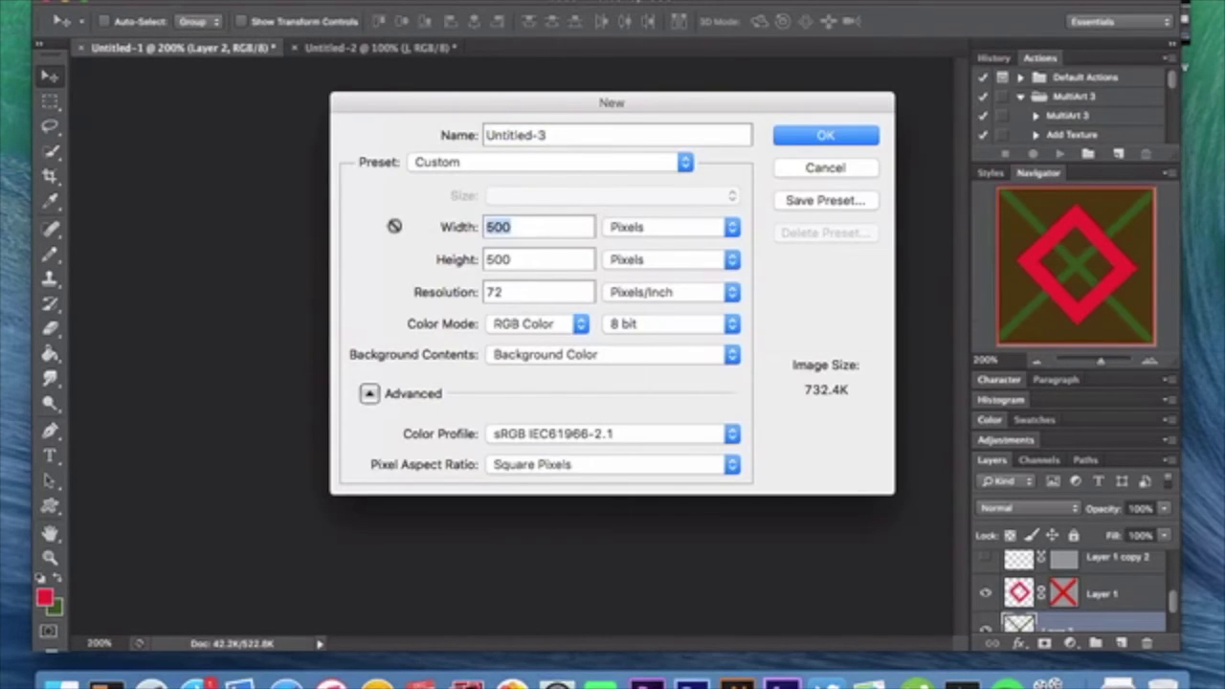
{"action": "type", "text": "1"}
{"action": "key", "text": "Tab"}
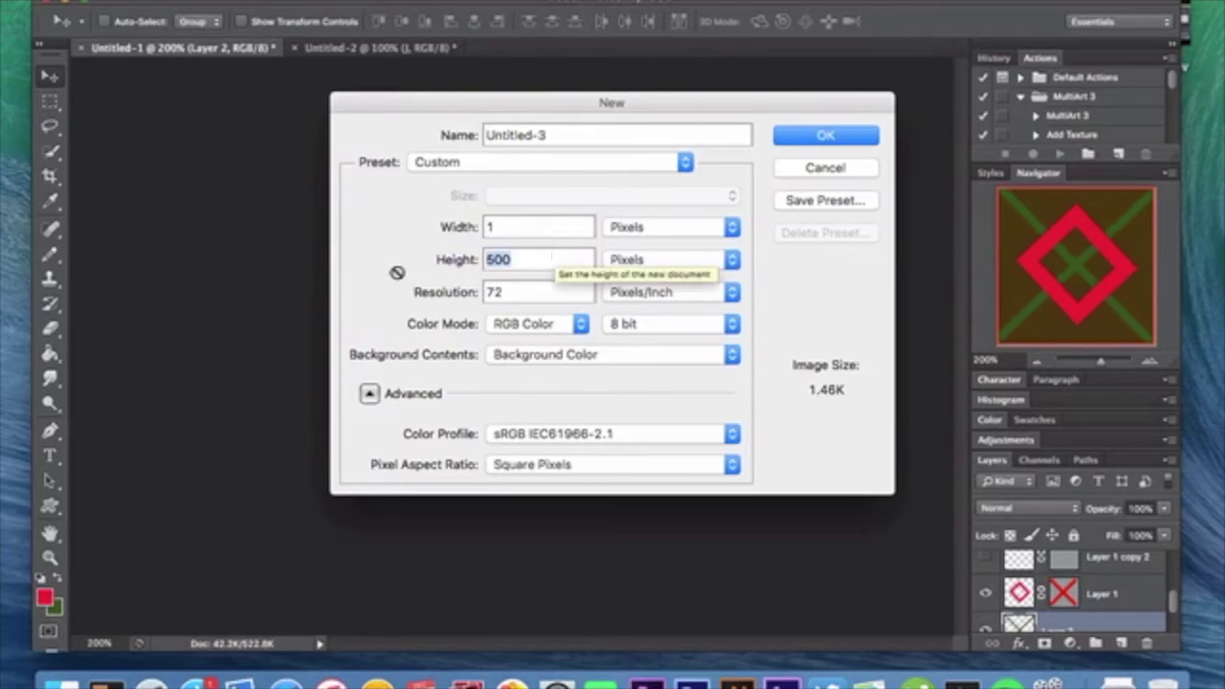
{"action": "type", "text": "2"}
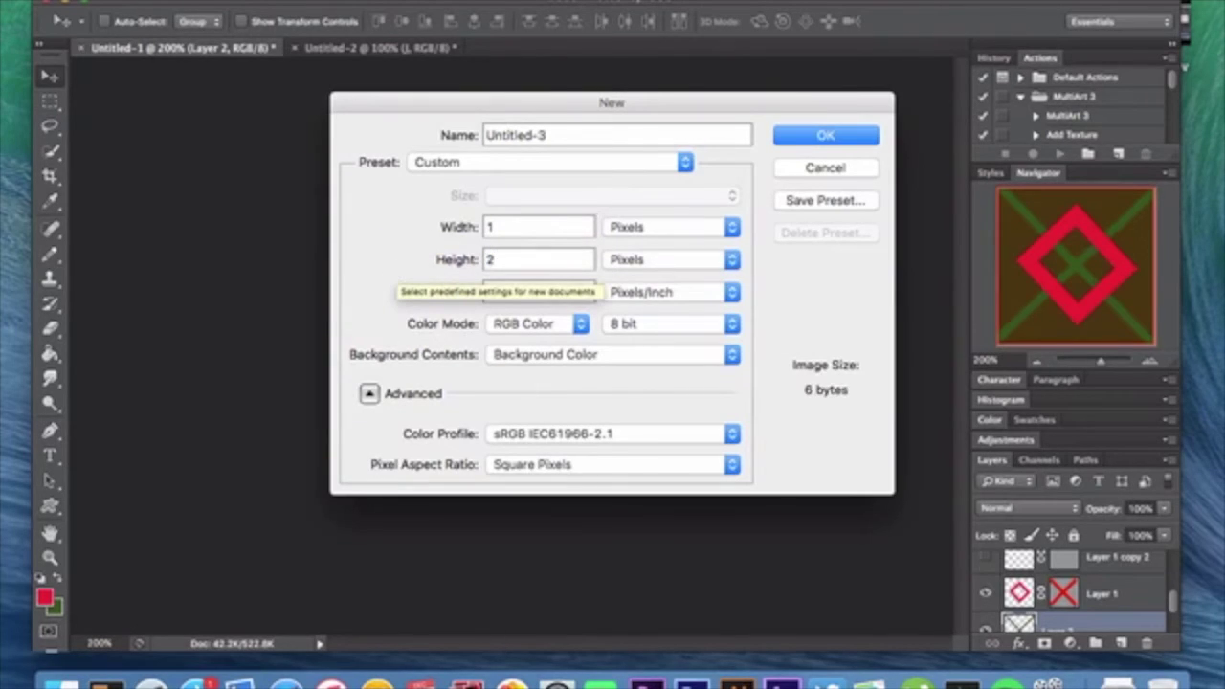
{"action": "key", "text": "Return"}
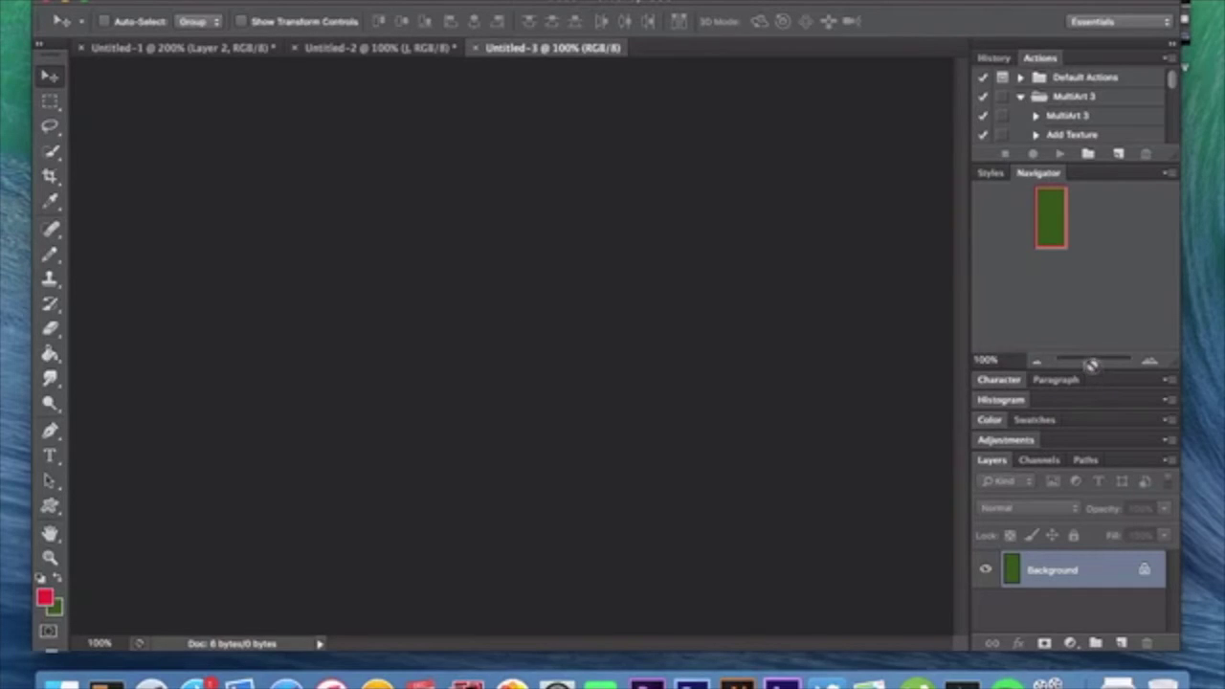
{"action": "left_click_drag", "start_coordinate": [1093, 361], "coordinate": [1131, 359]}
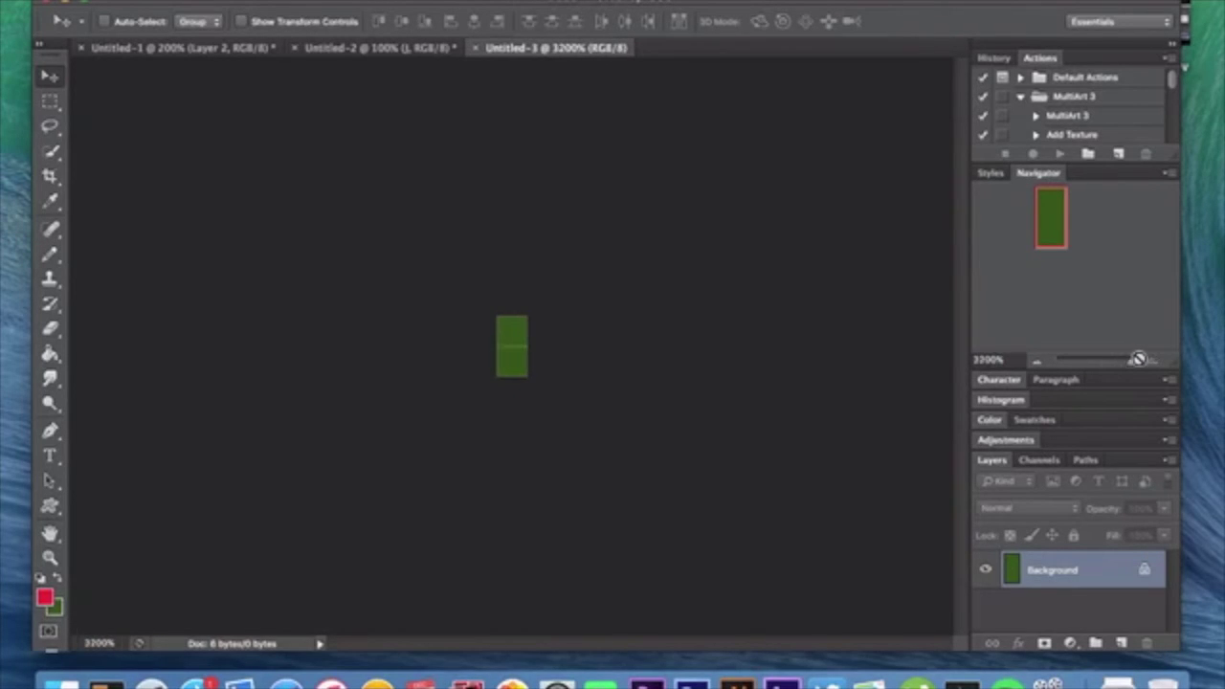
{"action": "key", "text": "d"}
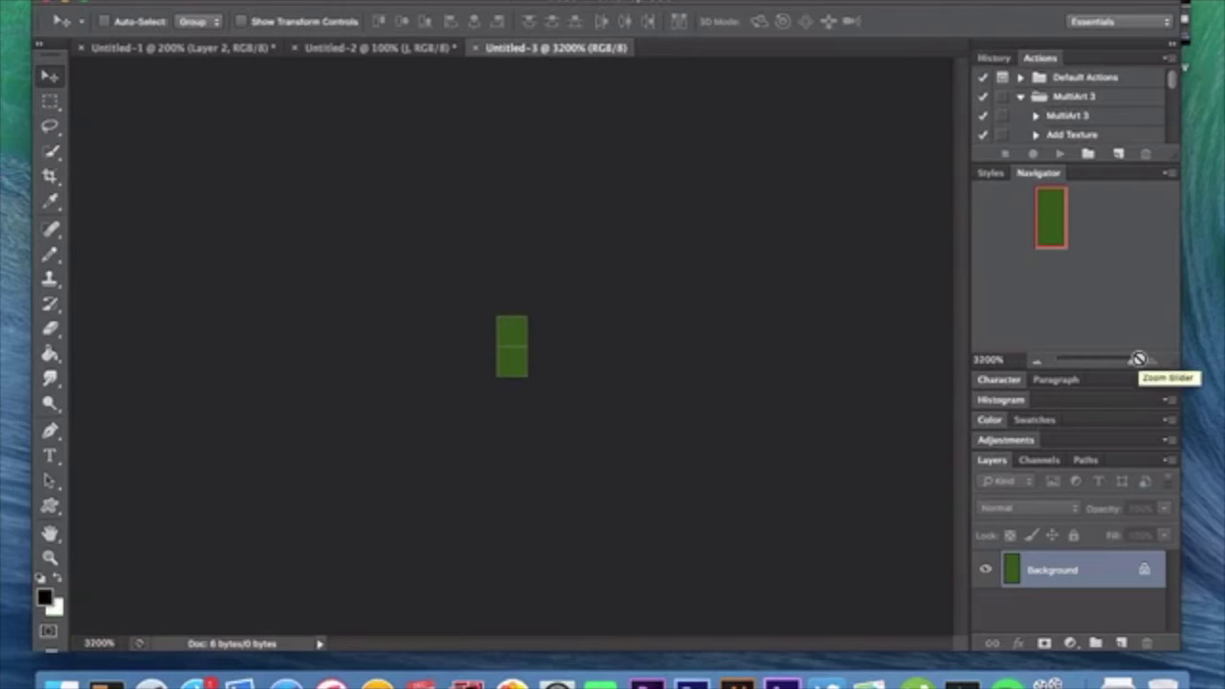
{"action": "key", "text": "super+BackSpace"}
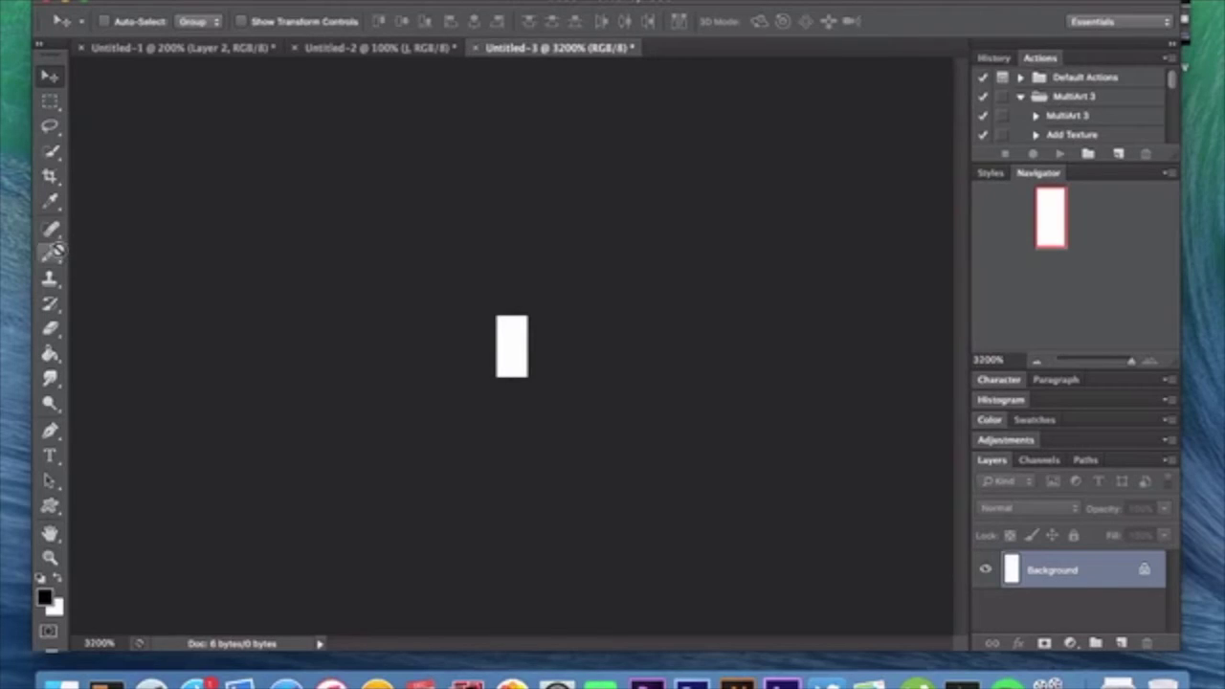
Step: Paint the top pixel black with a 1 px Pencil
{"action": "left_click", "coordinate": [51, 254]}
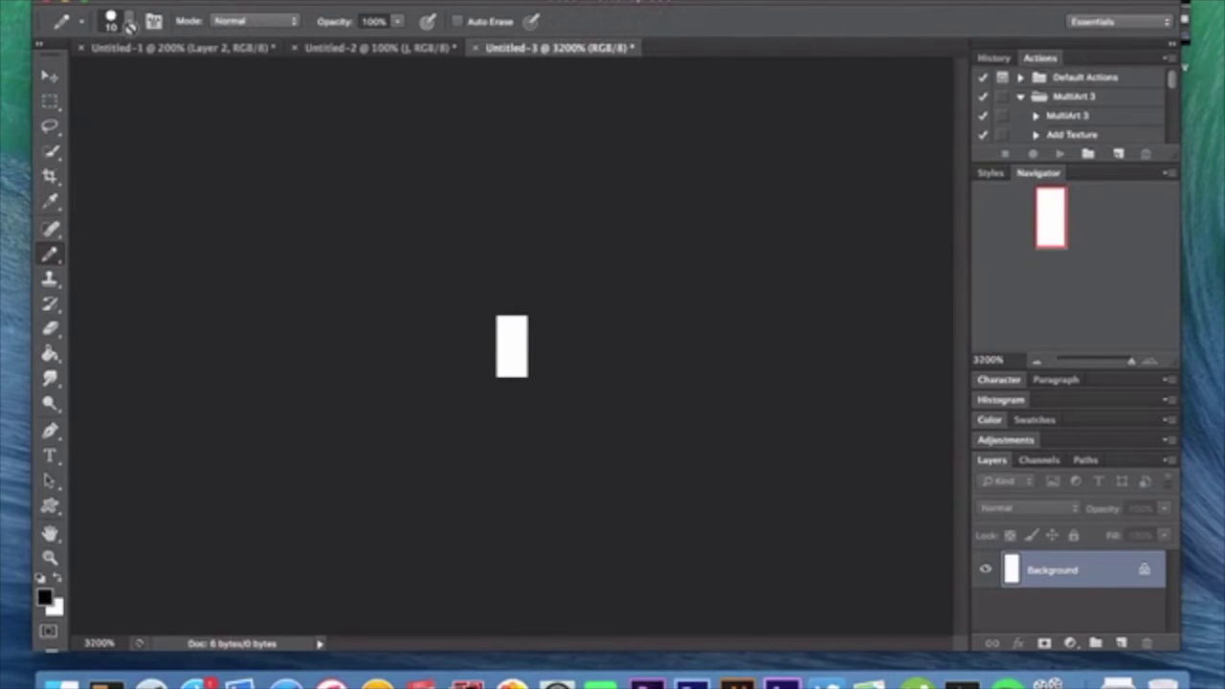
{"action": "left_click", "coordinate": [129, 21]}
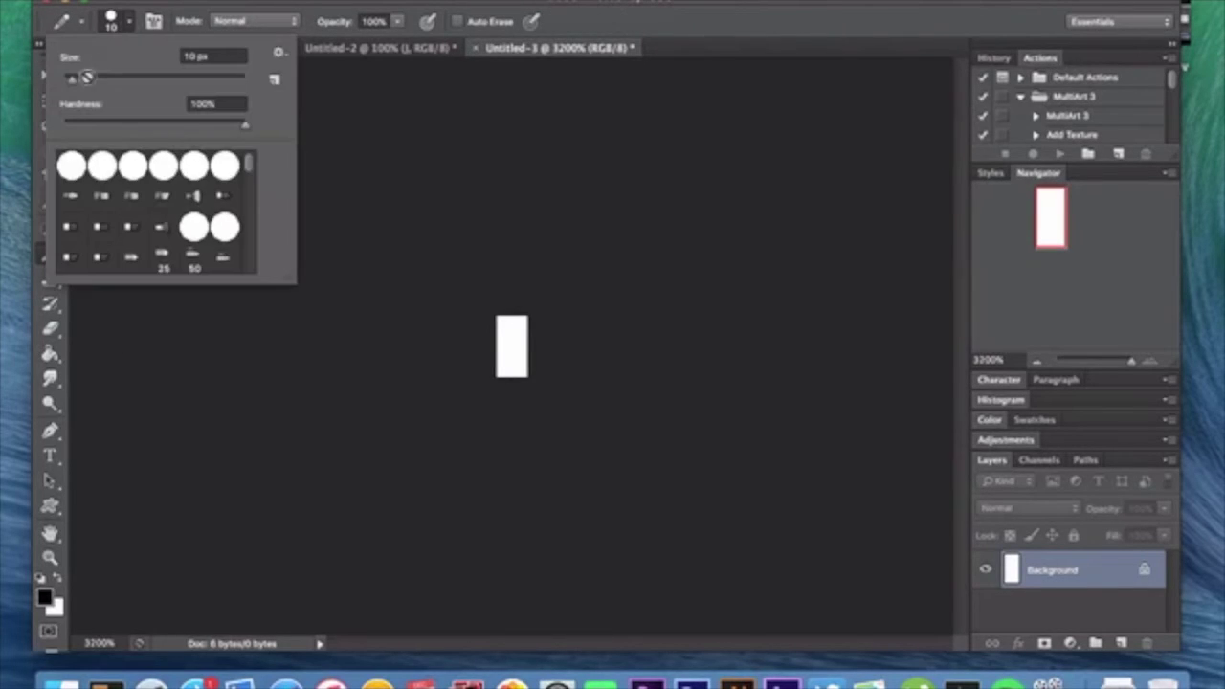
{"action": "left_click", "coordinate": [201, 55]}
{"action": "type", "text": "1"}
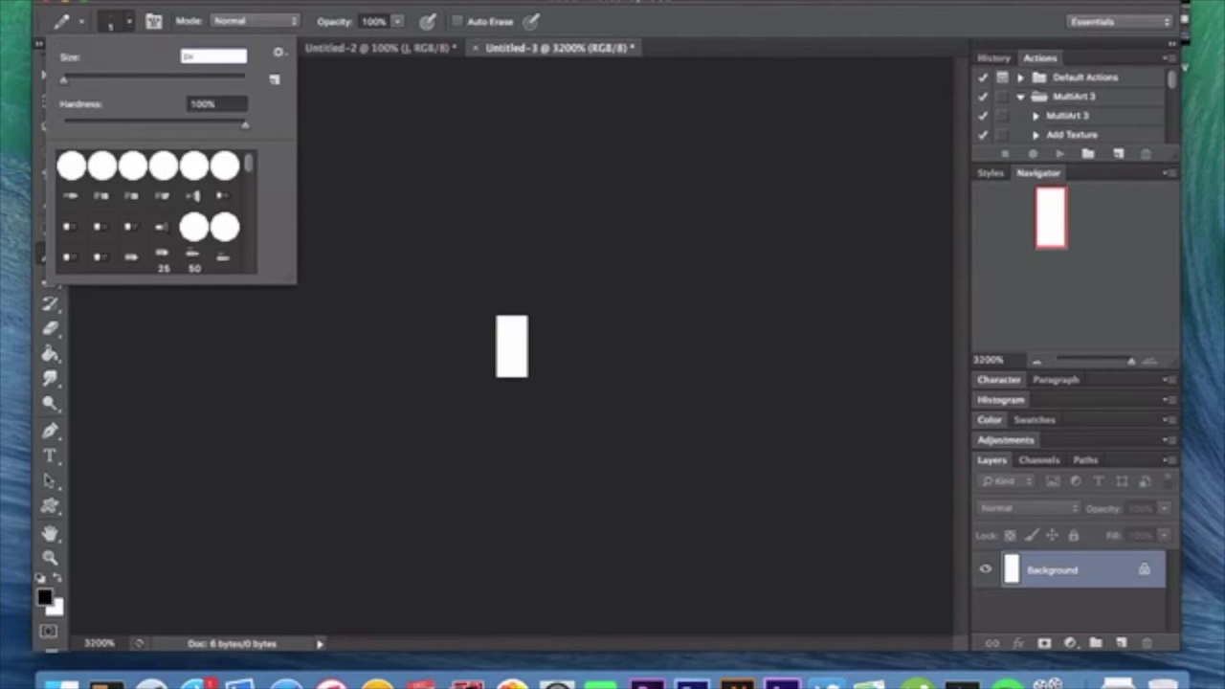
{"action": "key", "text": "Return"}
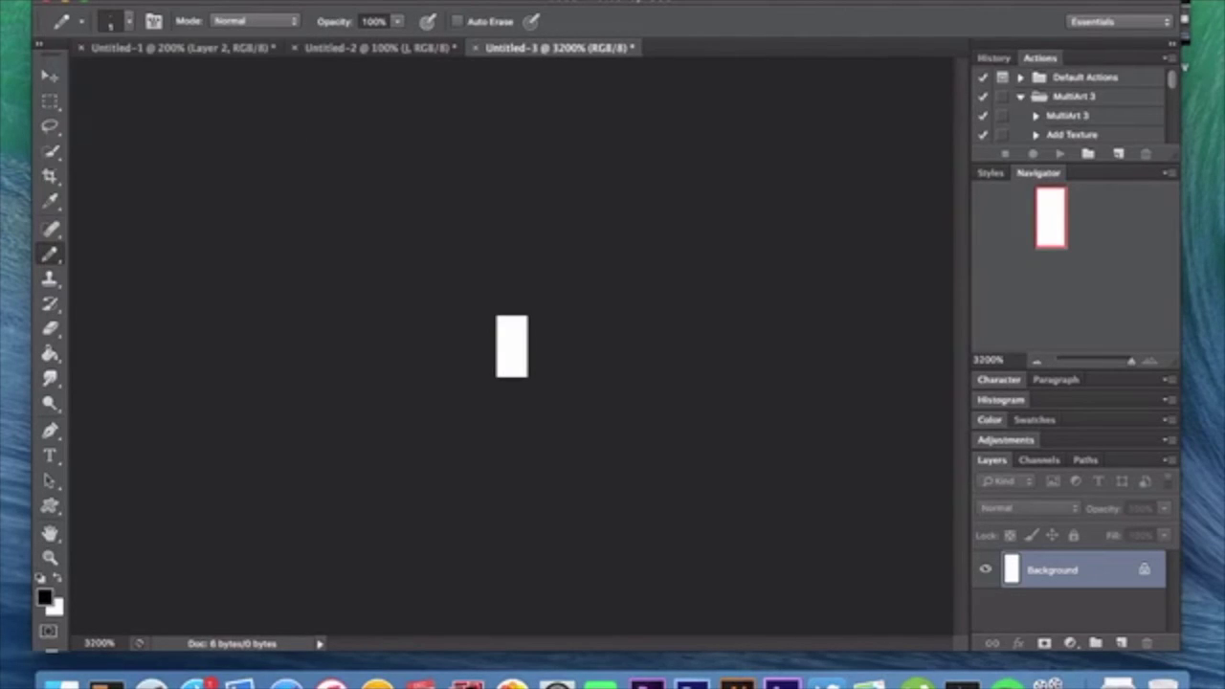
{"action": "left_click", "coordinate": [512, 330]}
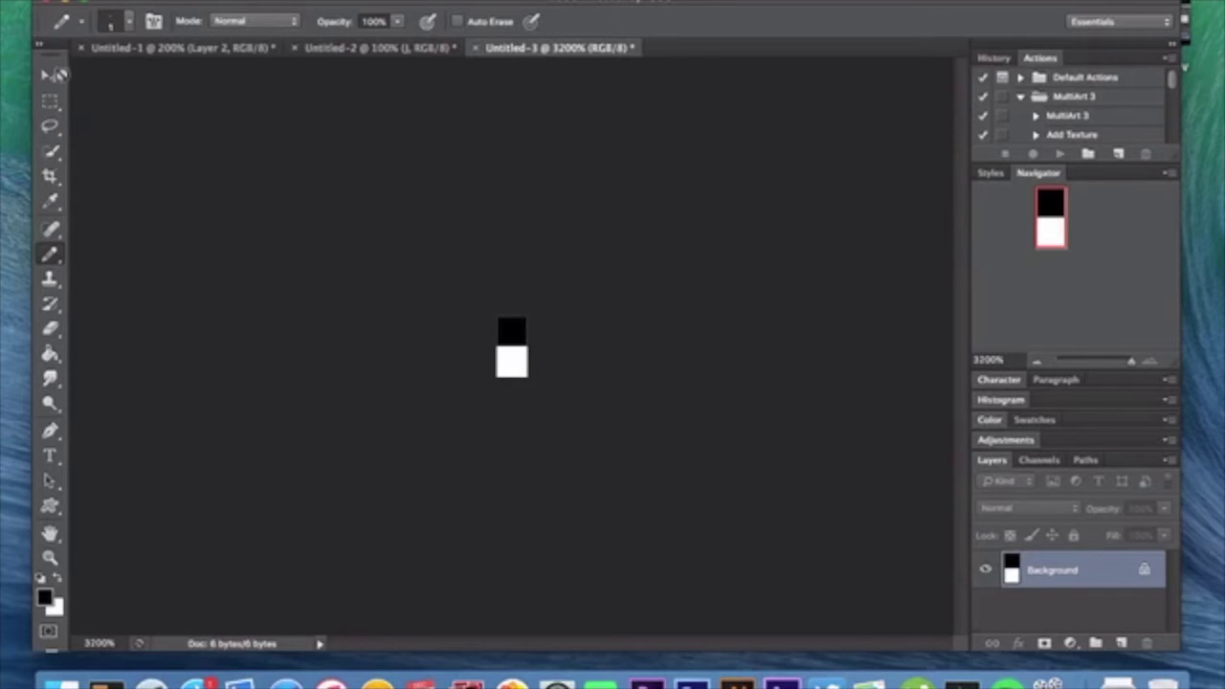
{"action": "left_click", "coordinate": [53, 75]}
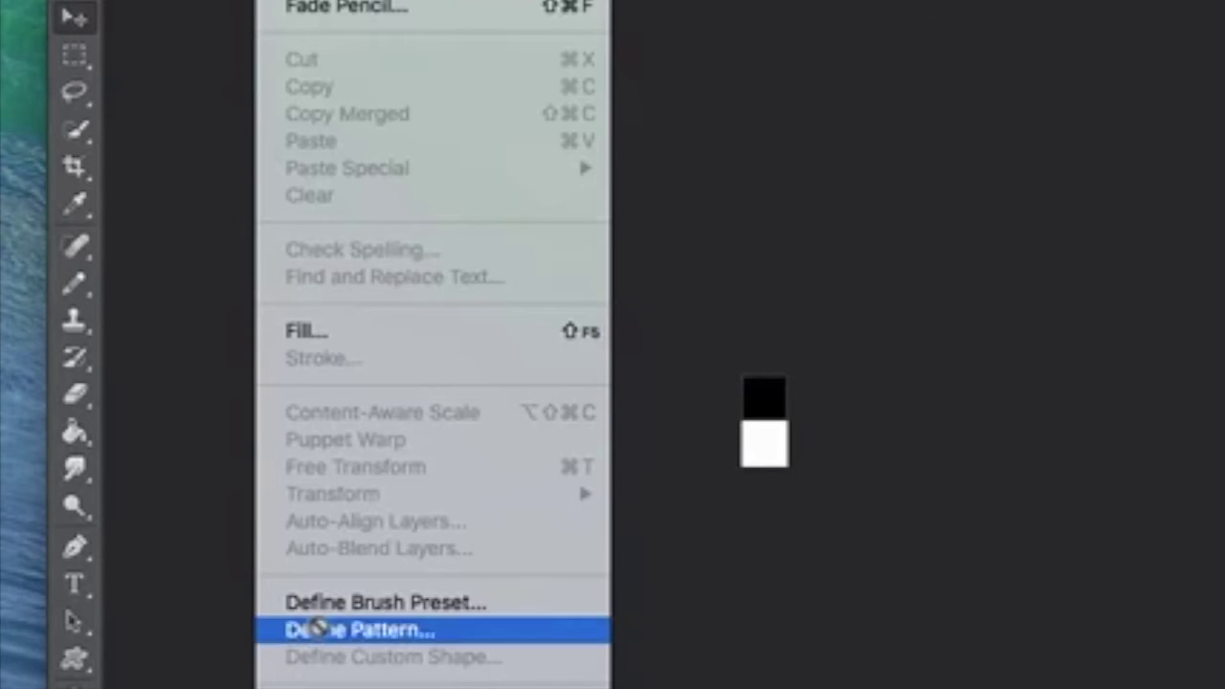
Step: Define the two-pixel image as a pattern and close Untitled-3 without saving
{"action": "left_click", "coordinate": [316, 629]}
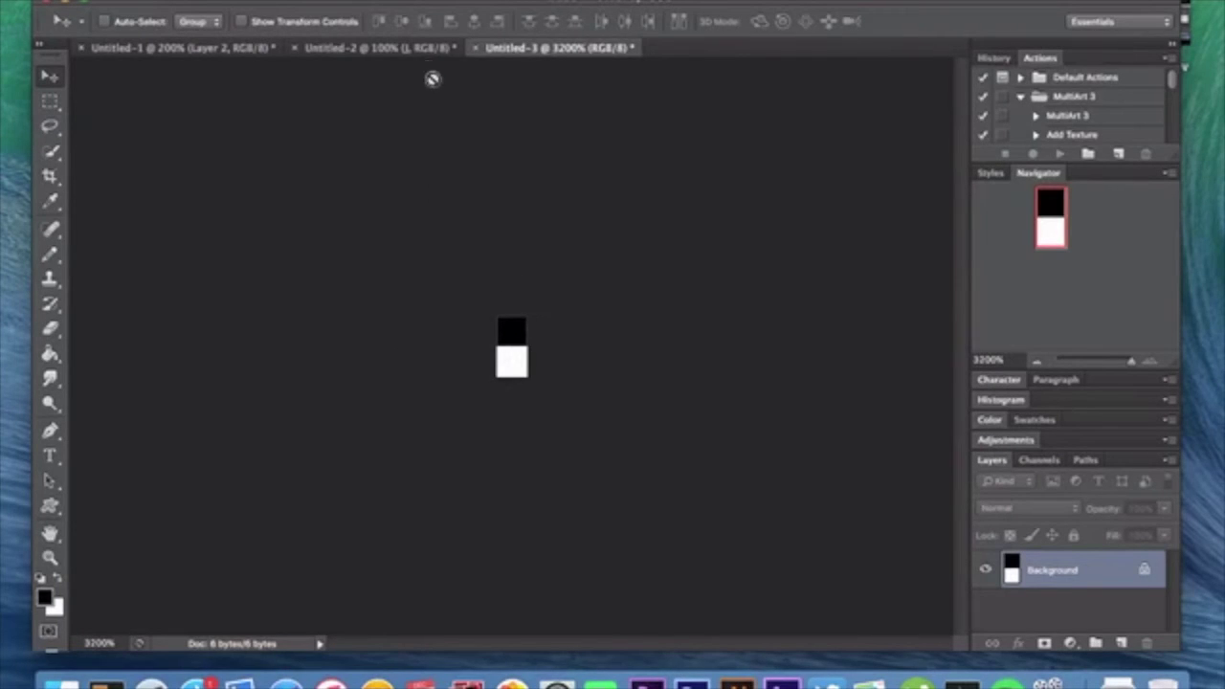
{"action": "left_click", "coordinate": [475, 45]}
{"action": "left_click", "coordinate": [529, 230]}
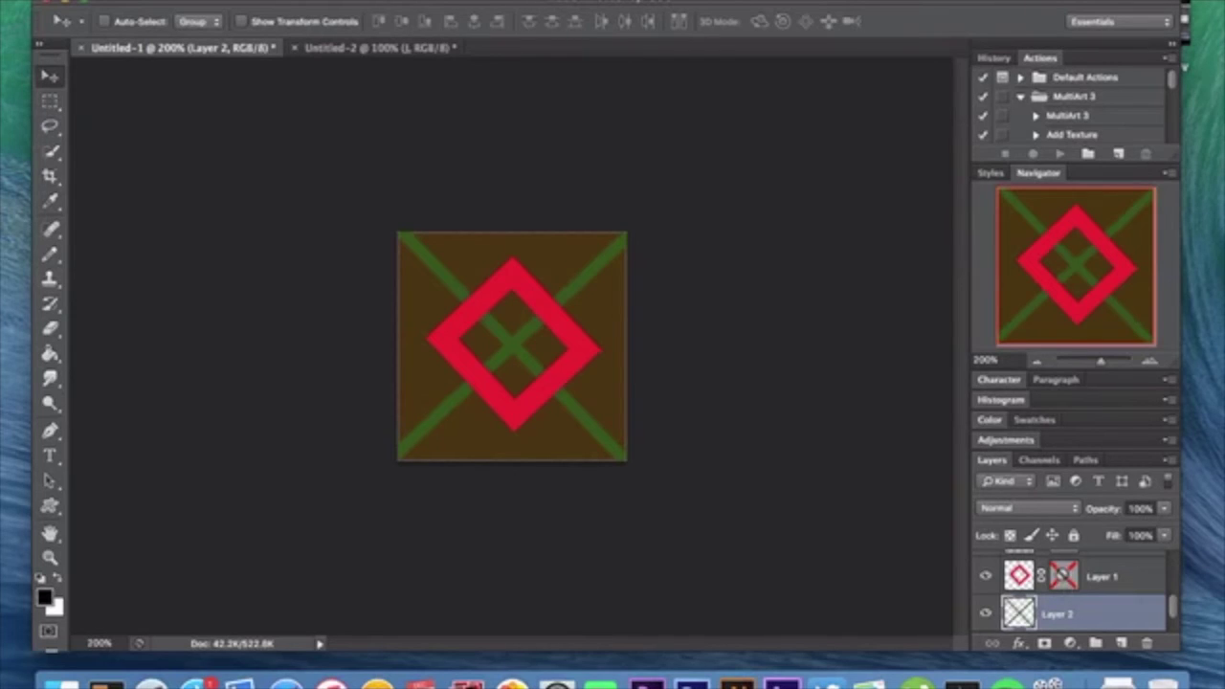
Step: Fill Layer 1's mask with the new black-and-white stripe pattern via Paint Bucket and re-enable the mask
{"action": "left_click", "coordinate": [1019, 574]}
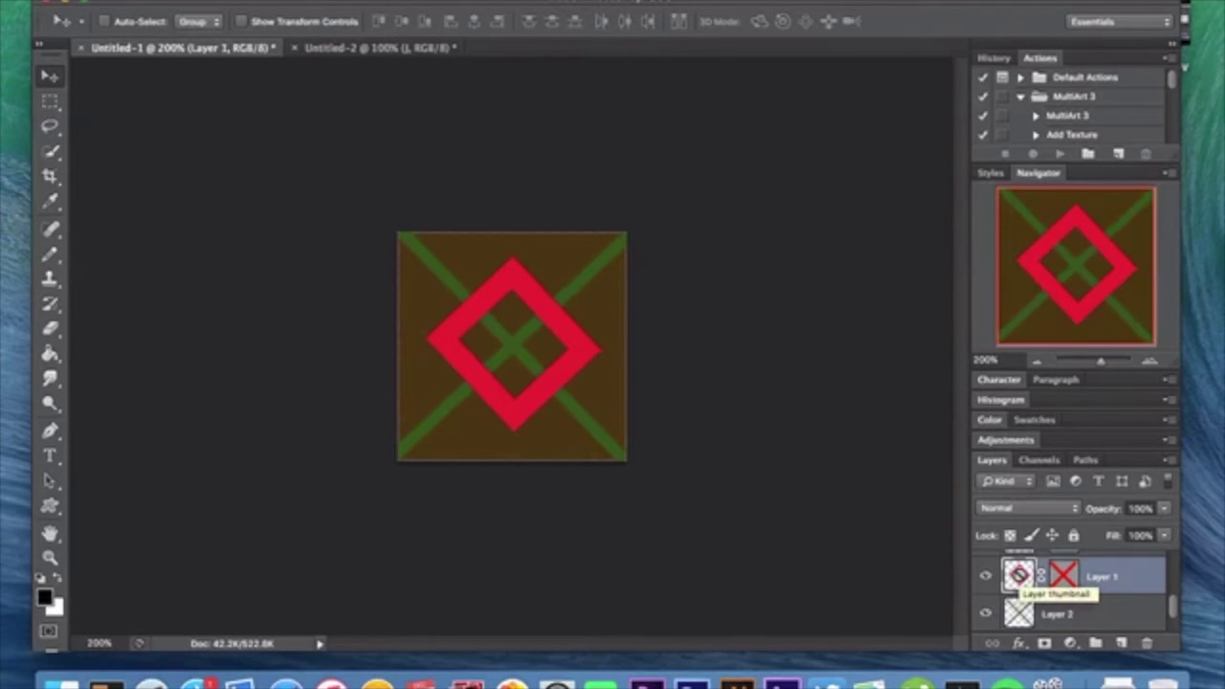
{"action": "left_click_drag", "start_coordinate": [1019, 574], "coordinate": [33, 342]}
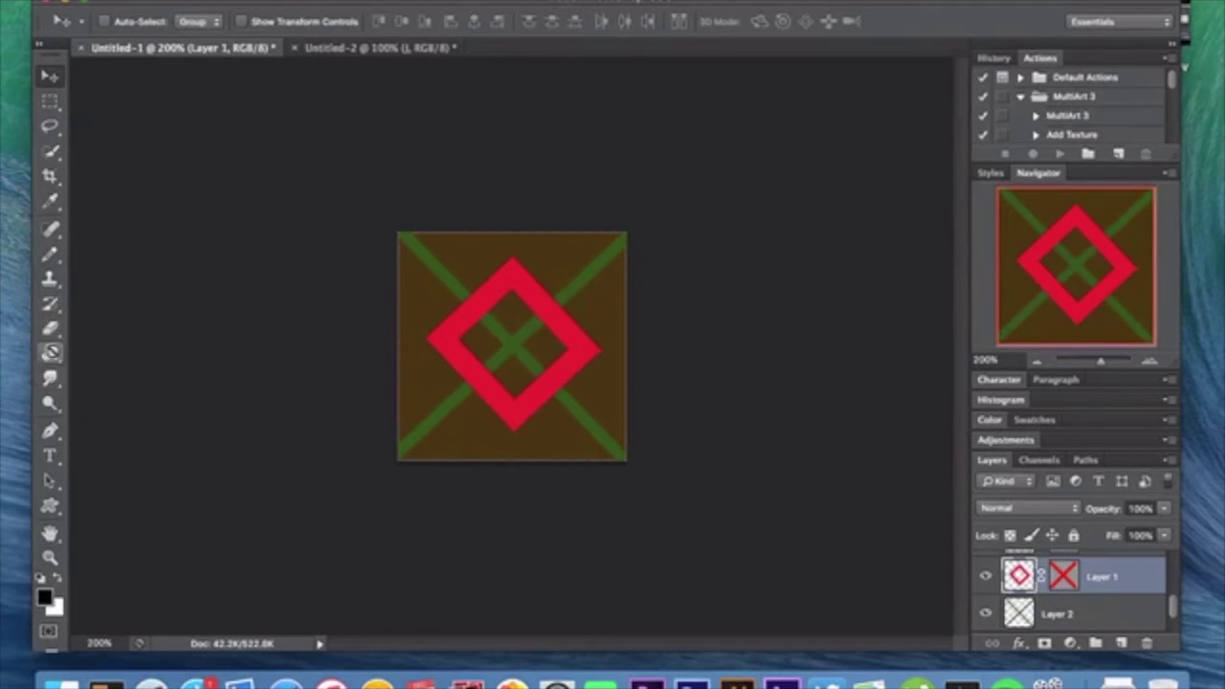
{"action": "left_click", "coordinate": [51, 352]}
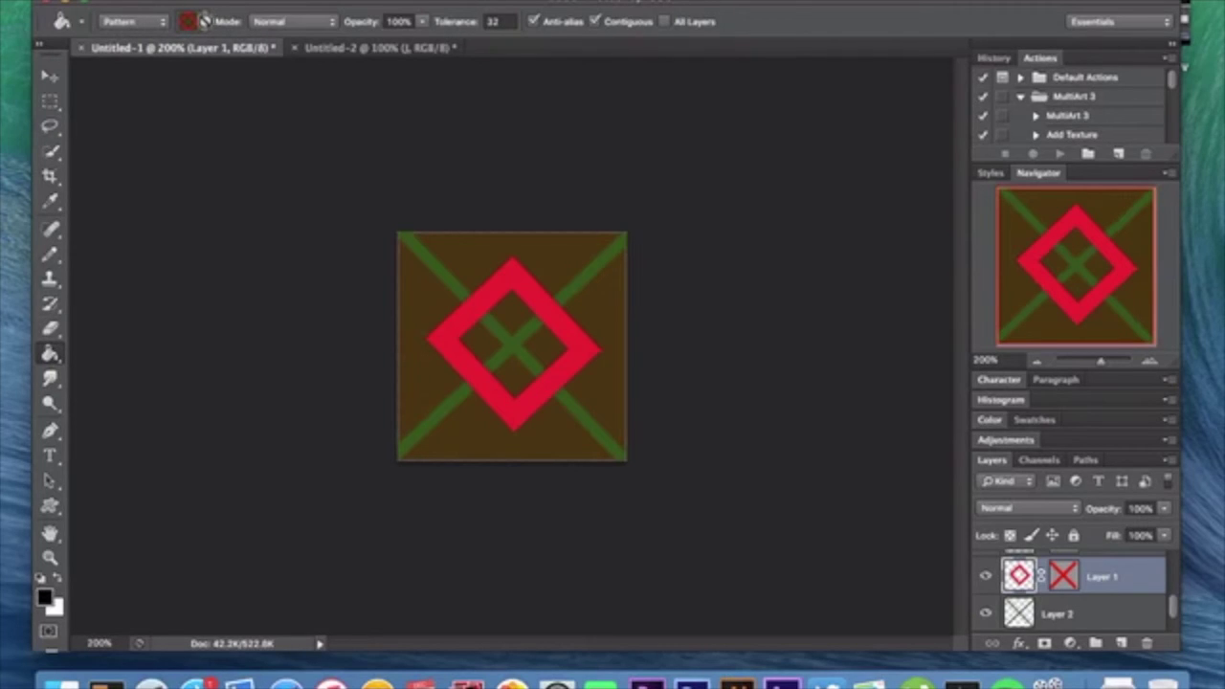
{"action": "left_click", "coordinate": [204, 21]}
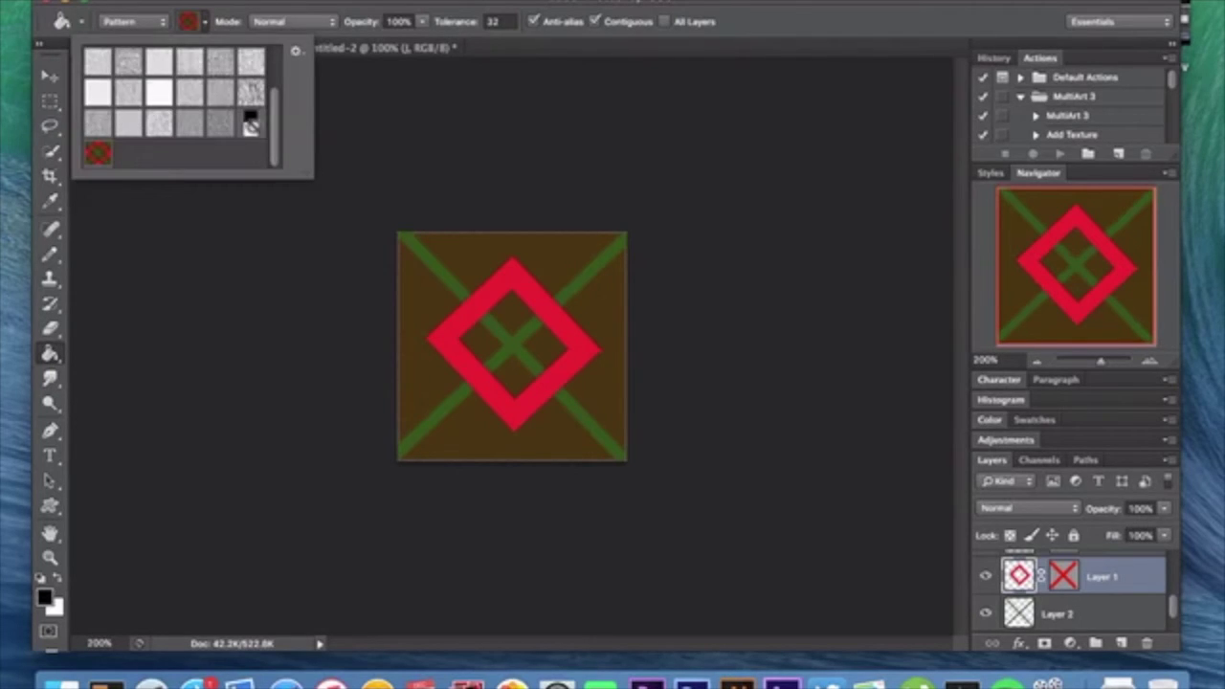
{"action": "left_click", "coordinate": [250, 124]}
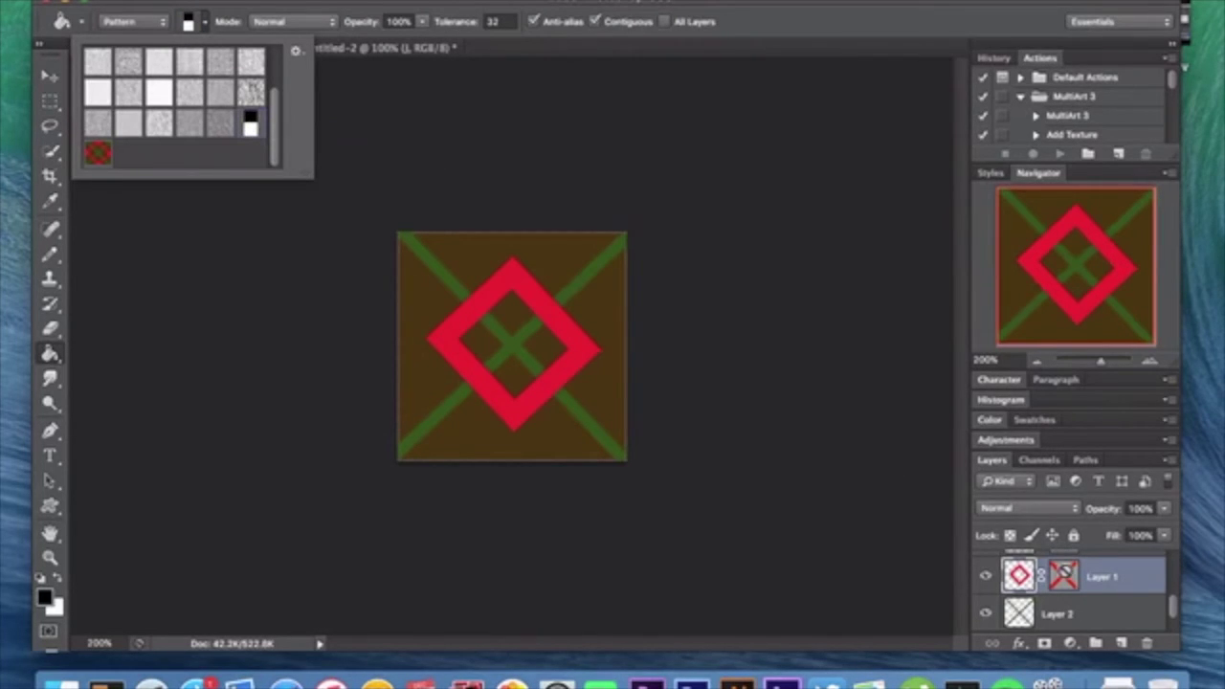
{"action": "right_click", "coordinate": [1063, 574]}
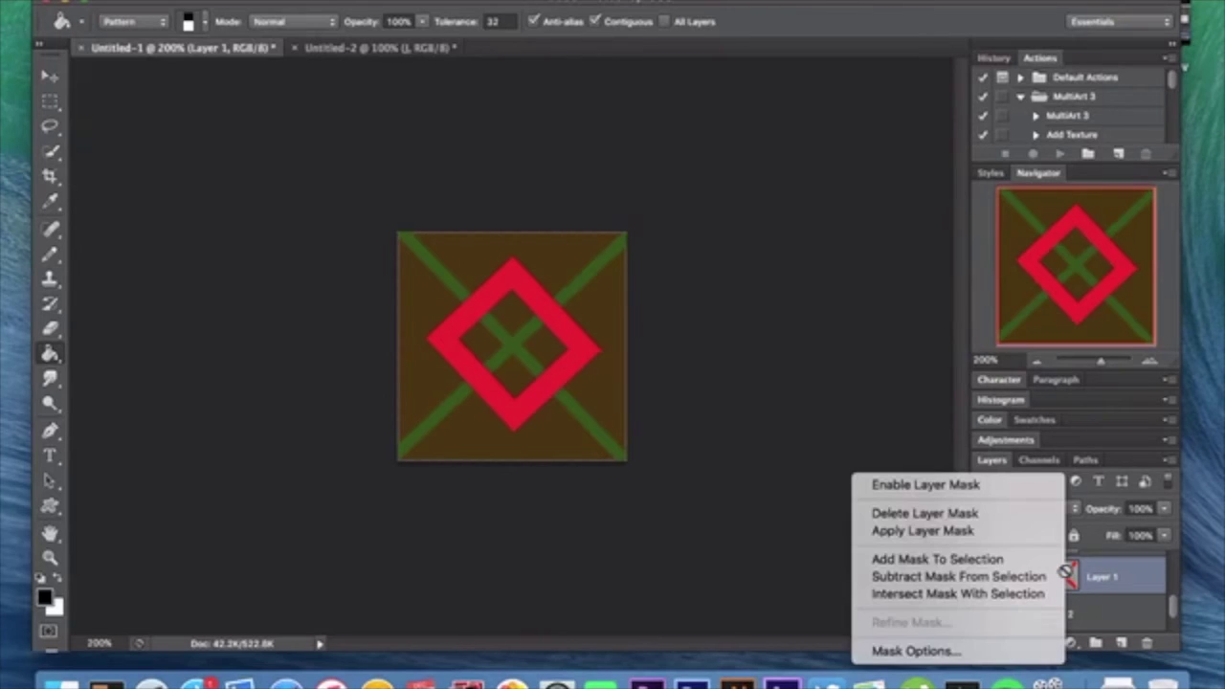
{"action": "left_click", "coordinate": [1004, 488]}
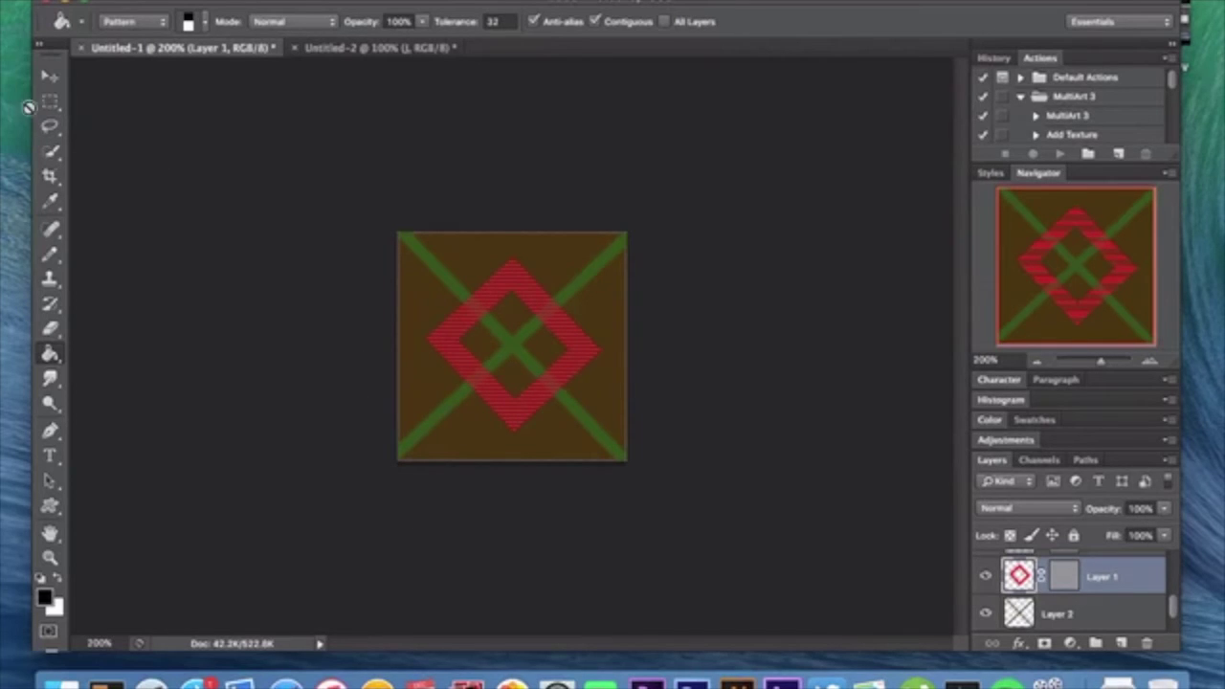
{"action": "left_click", "coordinate": [52, 73]}
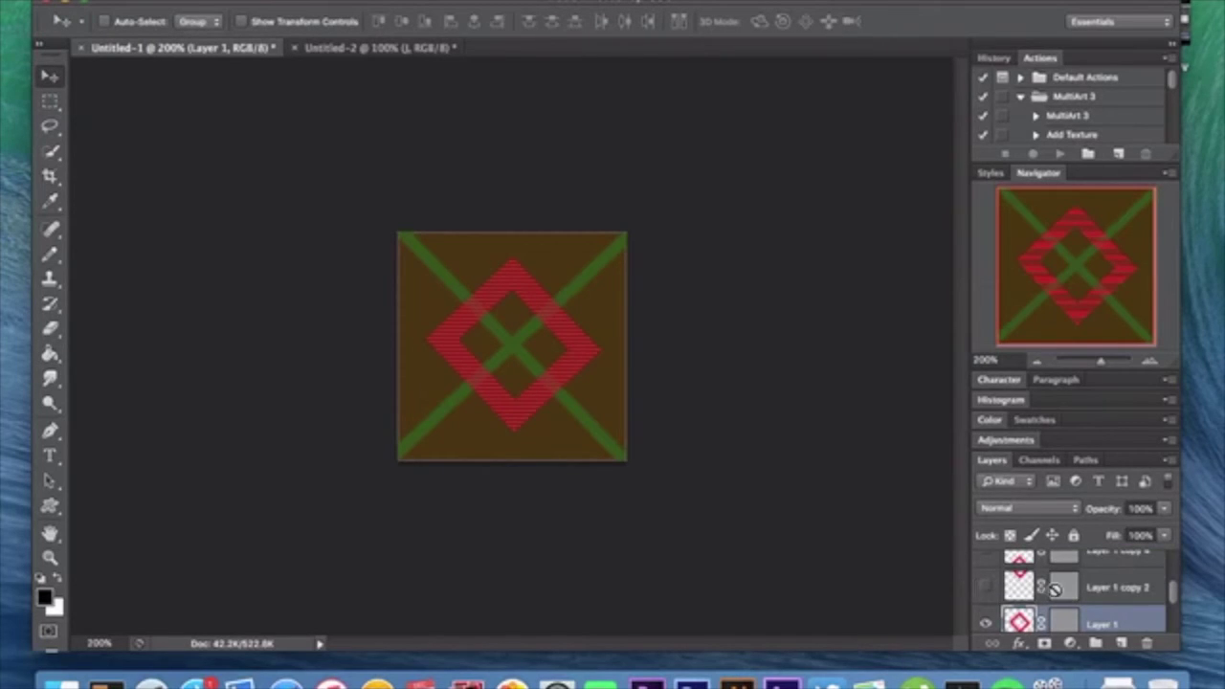
Step: Disable Layer 1 copy 2's mask, then link Layer 1 to its mask and target the mask
{"action": "left_click", "coordinate": [1061, 590]}
{"action": "right_click", "coordinate": [1060, 590]}
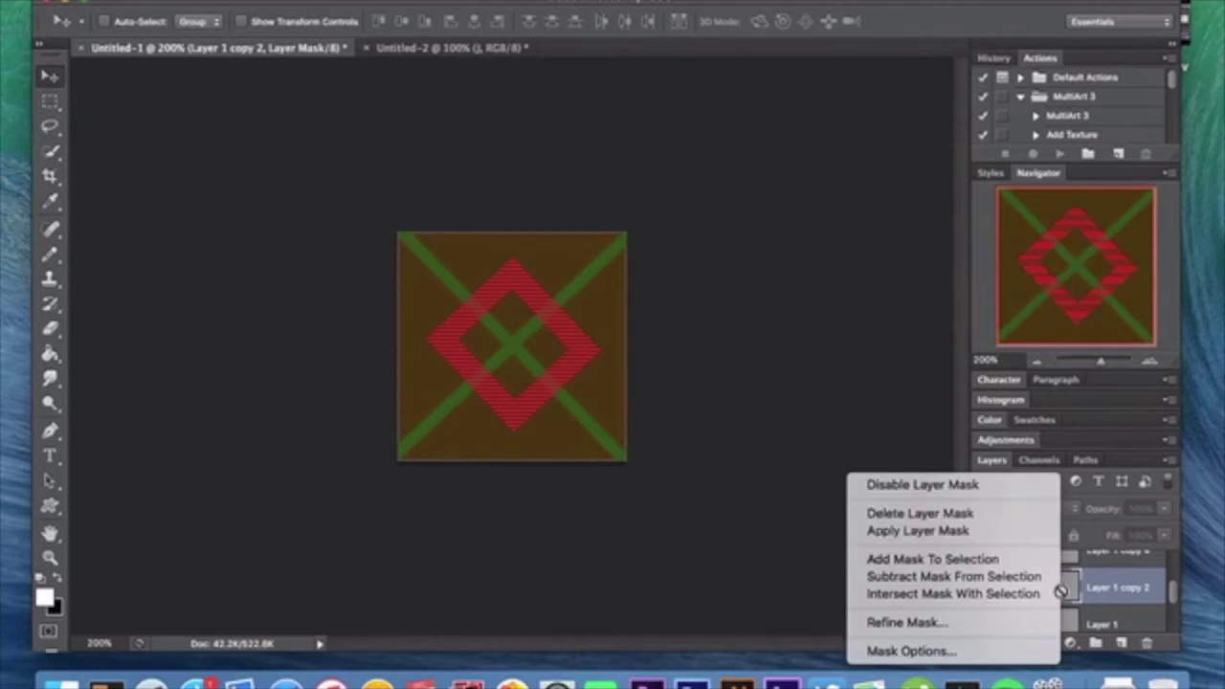
{"action": "left_click", "coordinate": [1011, 490]}
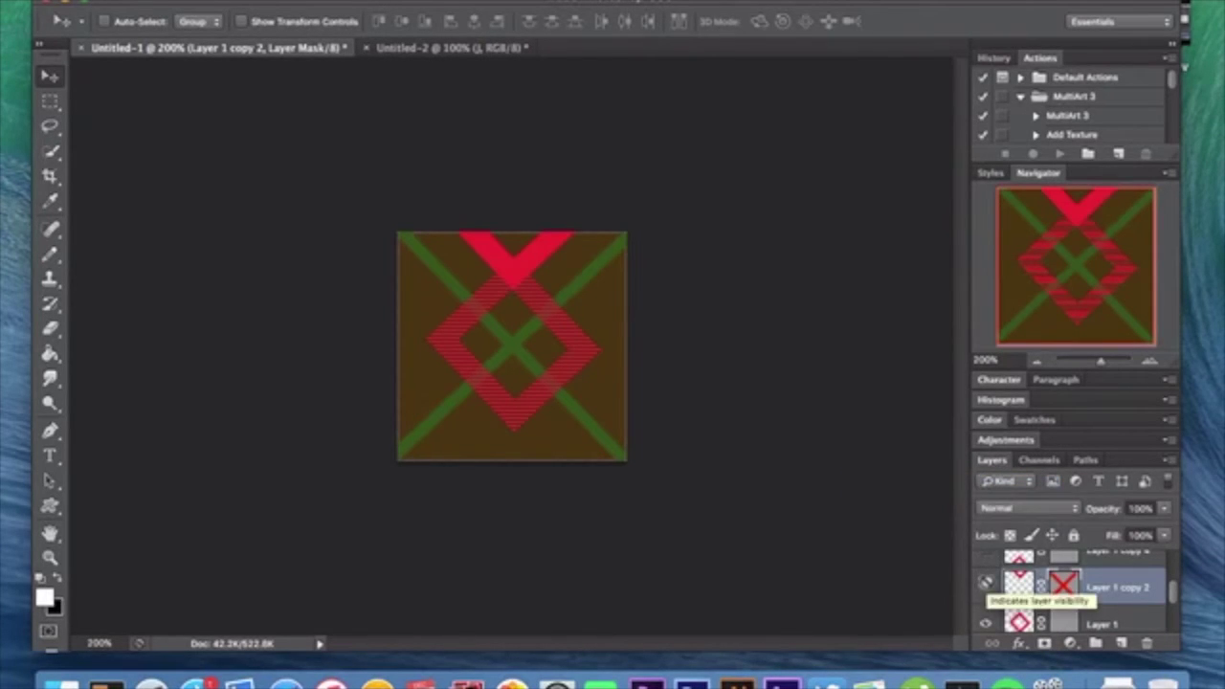
{"action": "scroll", "coordinate": [985, 581], "scroll_direction": "up", "scroll_amount": 1}
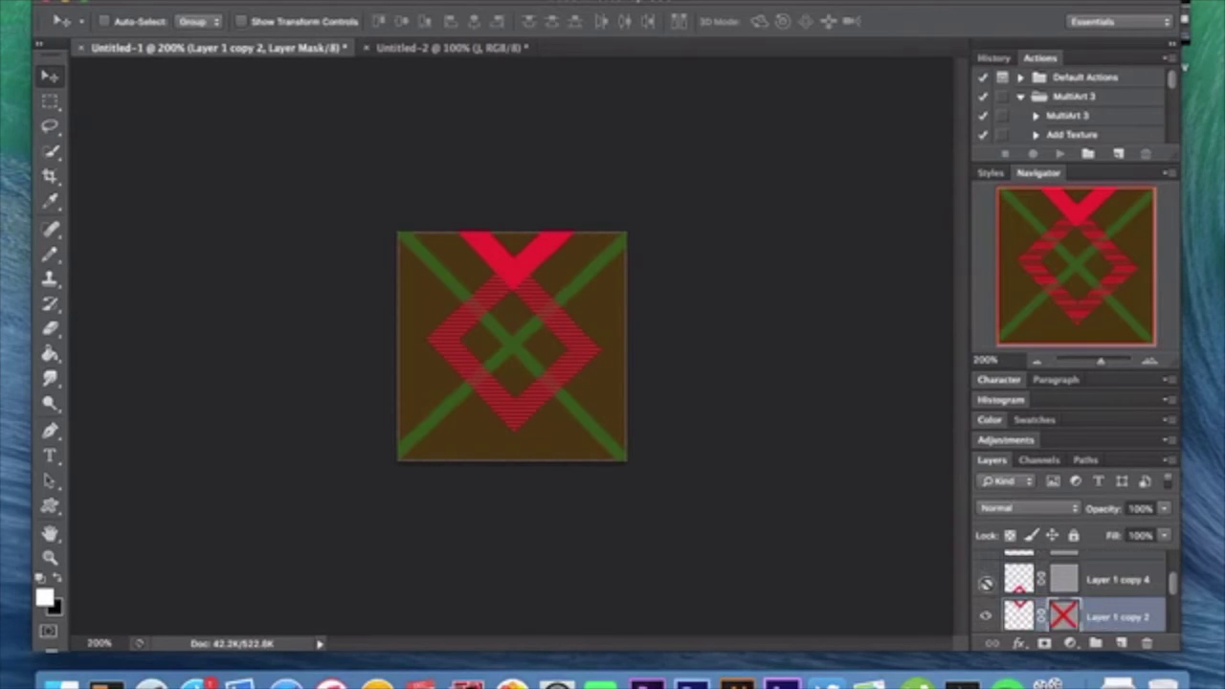
{"action": "scroll", "coordinate": [986, 584], "scroll_direction": "down", "scroll_amount": 3}
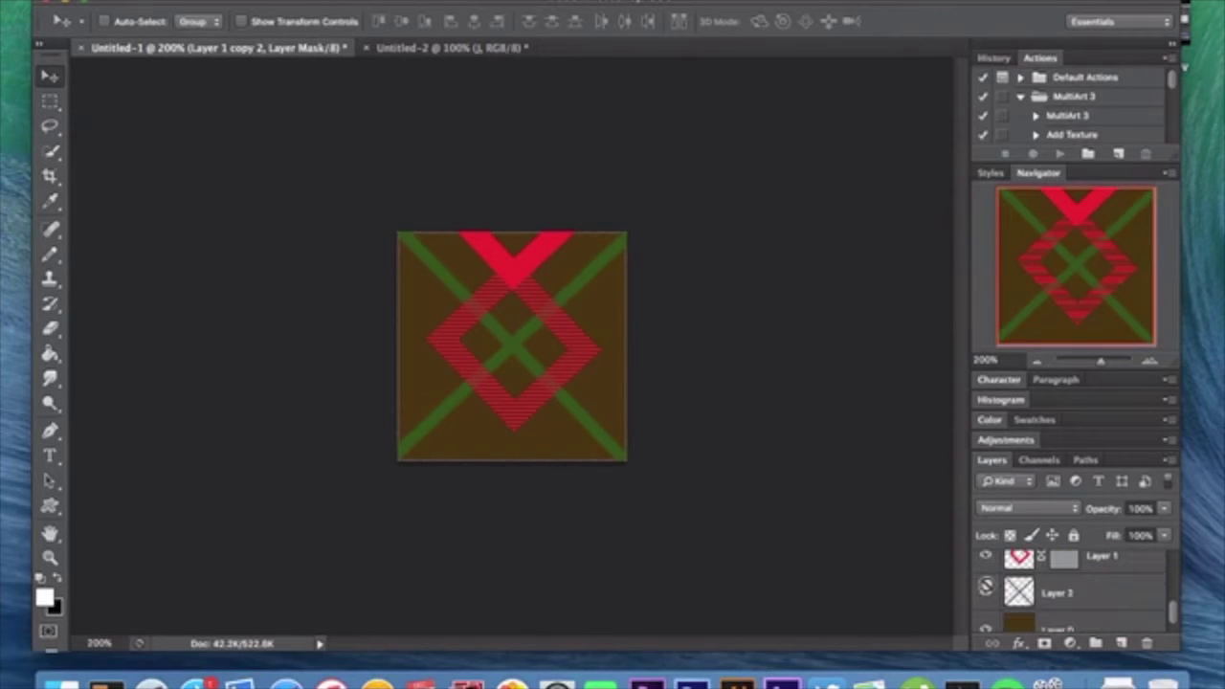
{"action": "scroll", "coordinate": [1046, 583], "scroll_direction": "up", "scroll_amount": 1}
{"action": "left_click", "coordinate": [1043, 581]}
{"action": "left_click", "coordinate": [1068, 583]}
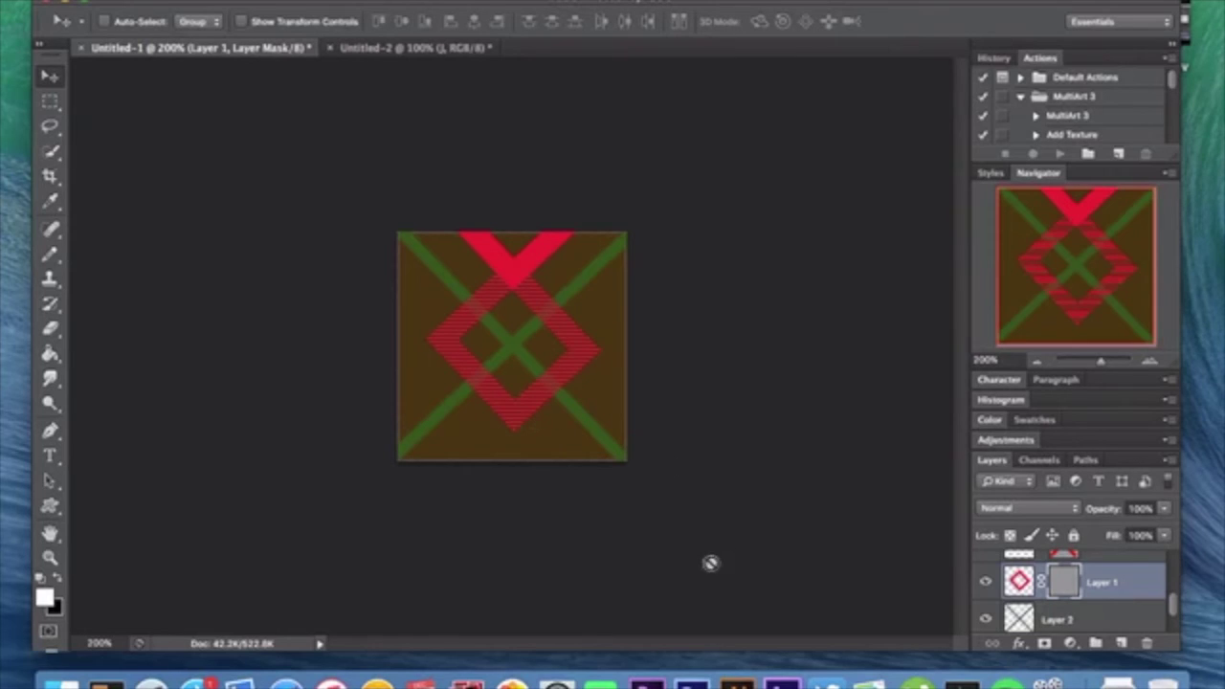
Step: Check Layer 1 copy 2's mask options and the Image > Adjustments menu without applying anything
{"action": "scroll", "coordinate": [1069, 630], "scroll_direction": "up", "scroll_amount": 1}
{"action": "left_click", "coordinate": [1060, 574]}
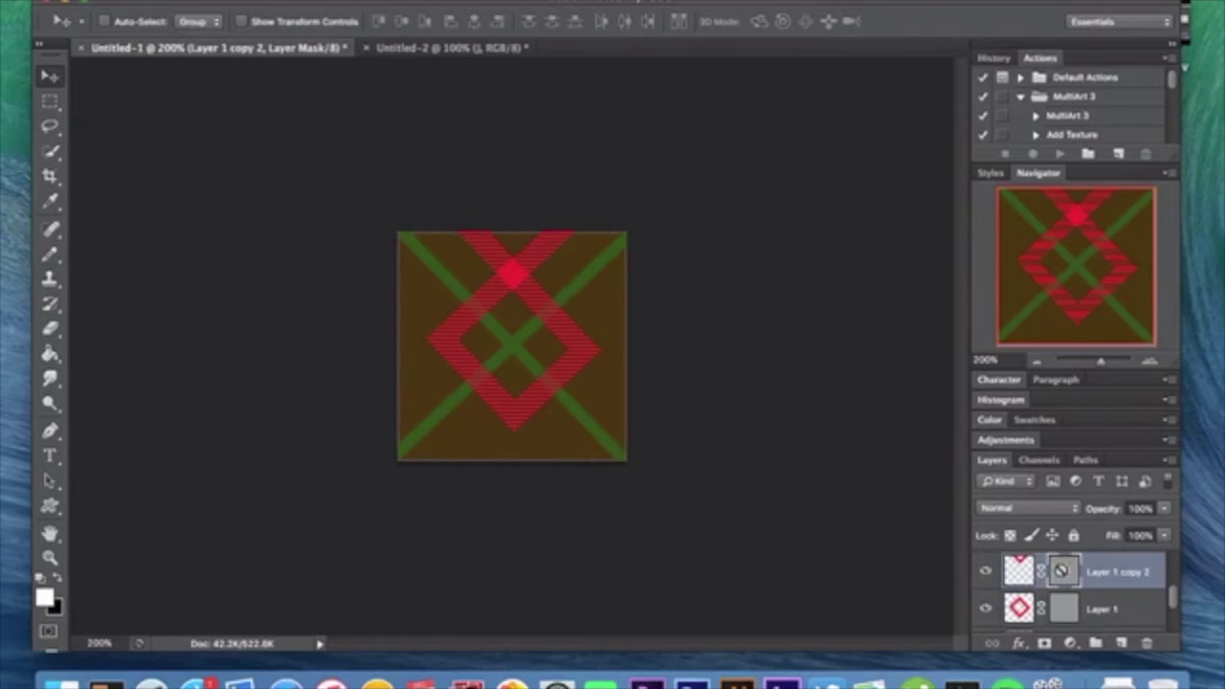
{"action": "right_click", "coordinate": [1060, 572]}
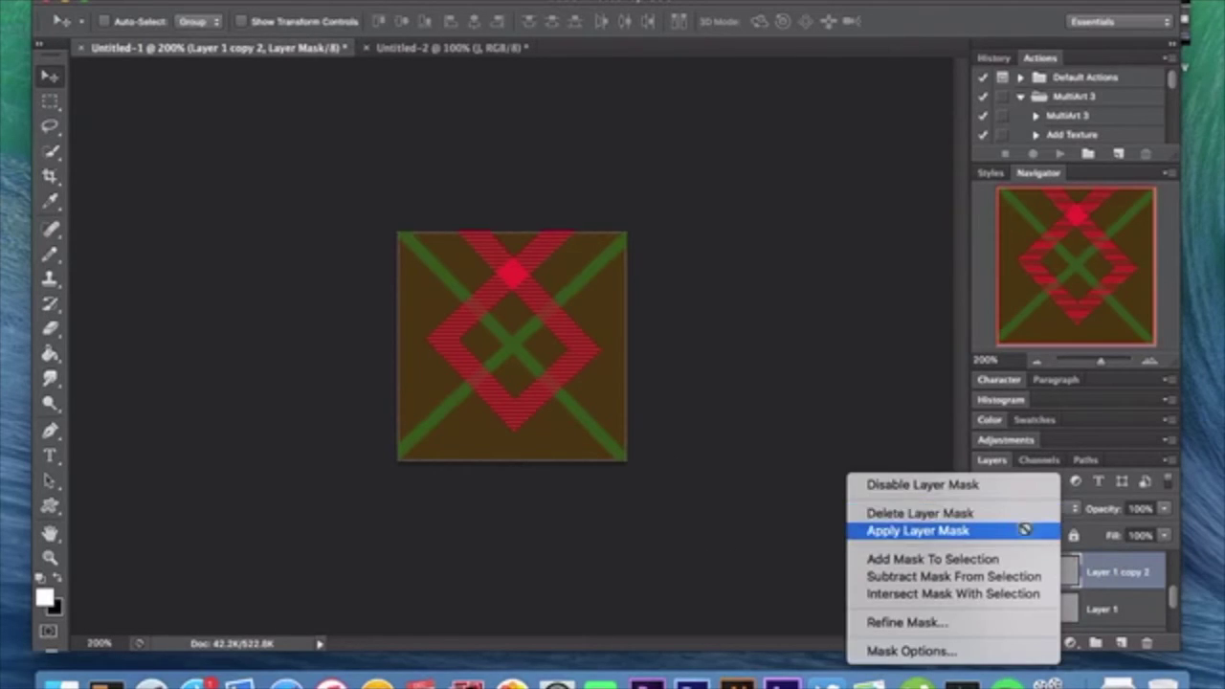
{"action": "left_click", "coordinate": [1123, 572]}
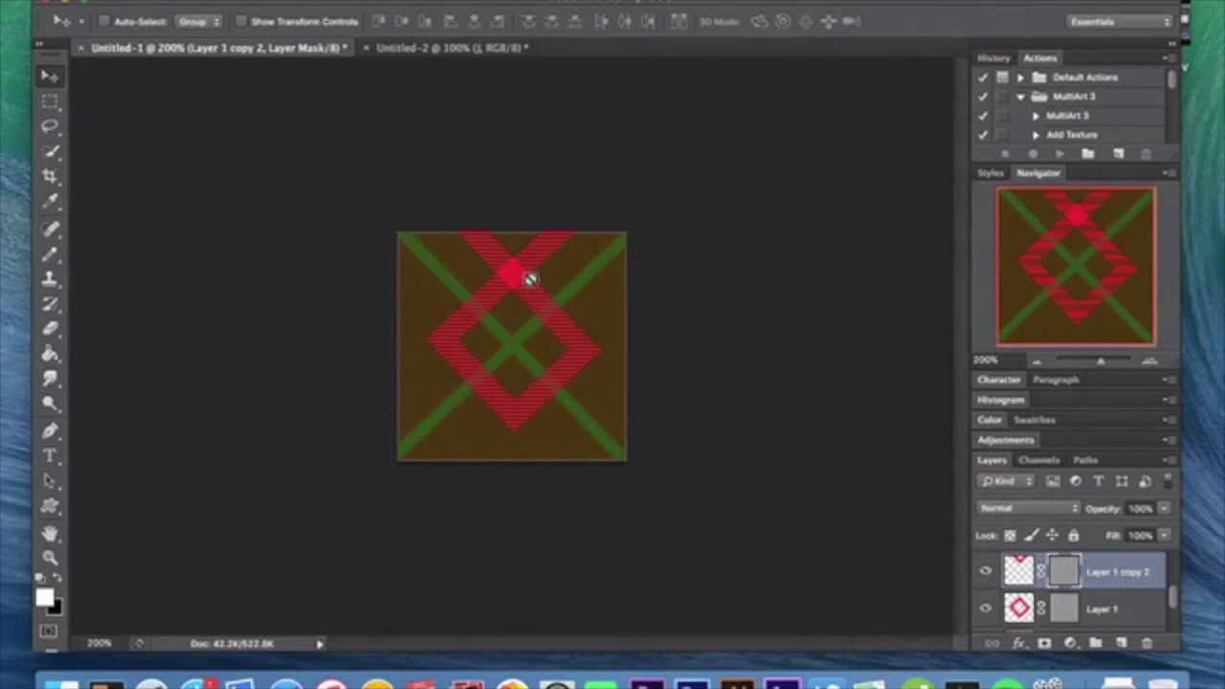
{"action": "left_click", "coordinate": [234, 0]}
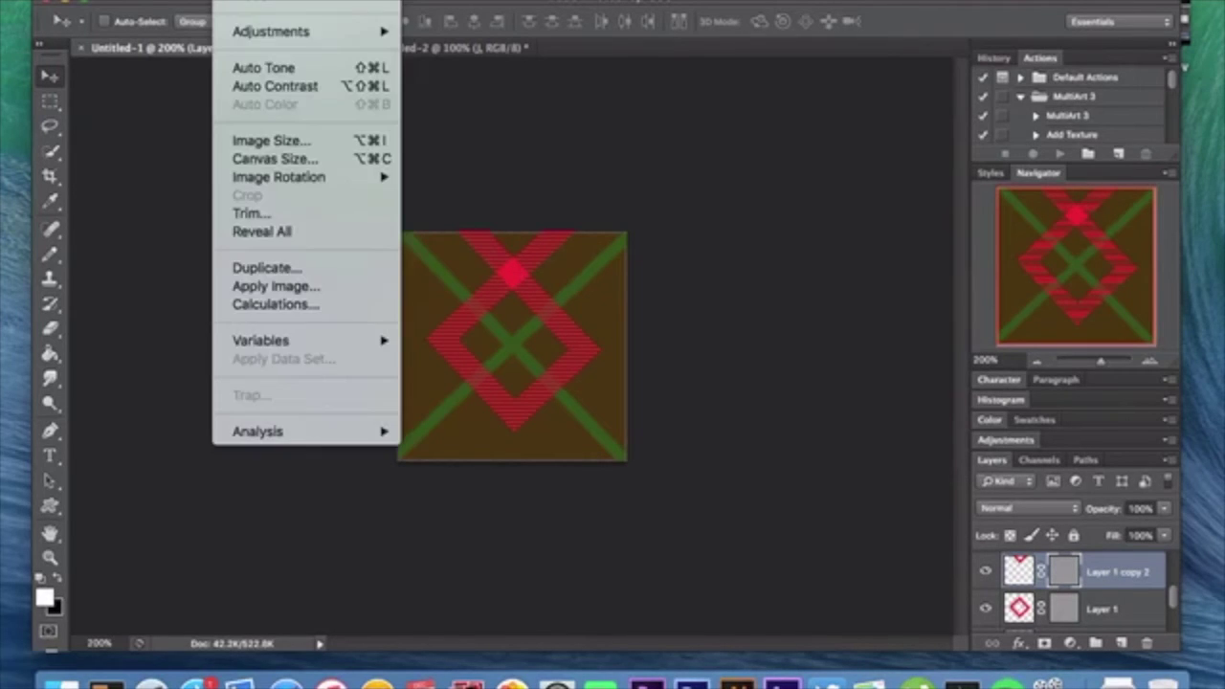
{"action": "key", "text": "Escape"}
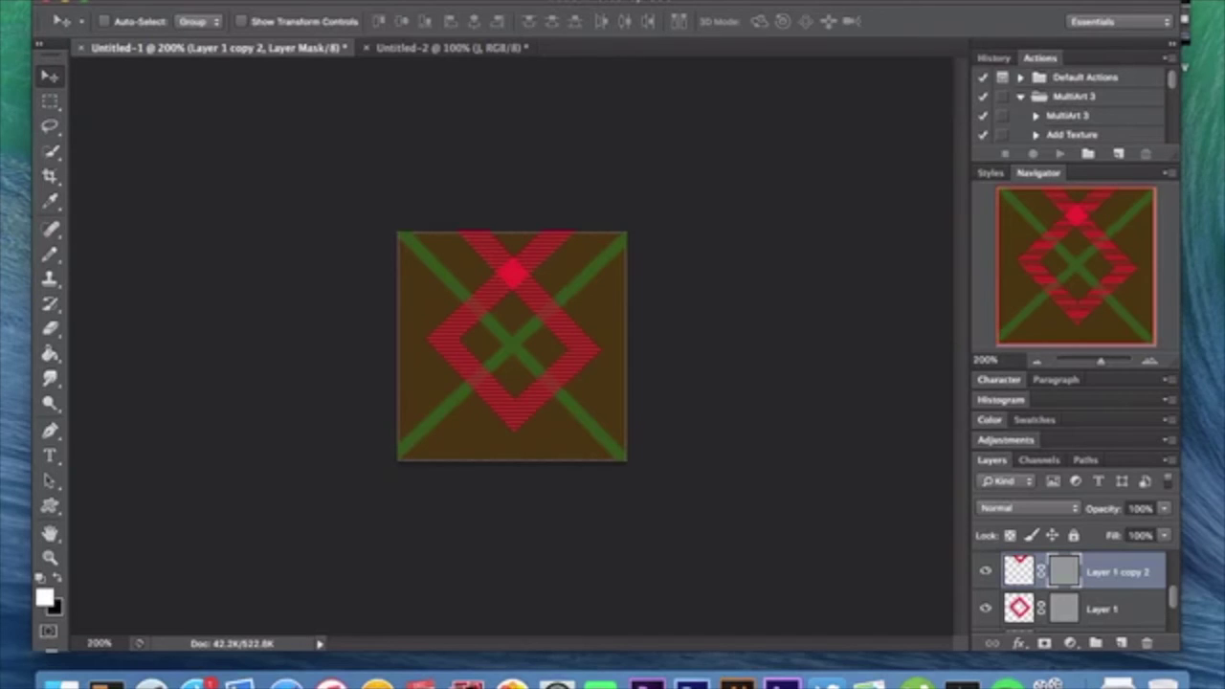
{"action": "left_click", "coordinate": [234, 0]}
{"action": "mouse_move", "coordinate": [281, 31]}
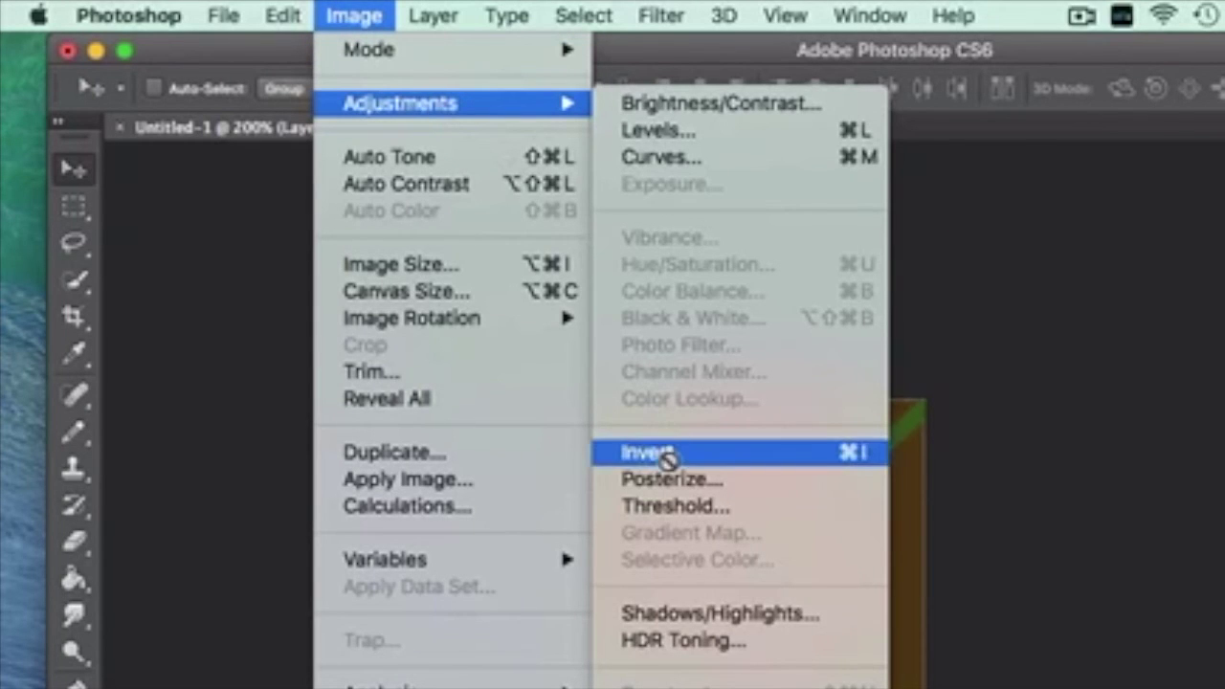
{"action": "left_click", "coordinate": [1049, 368]}
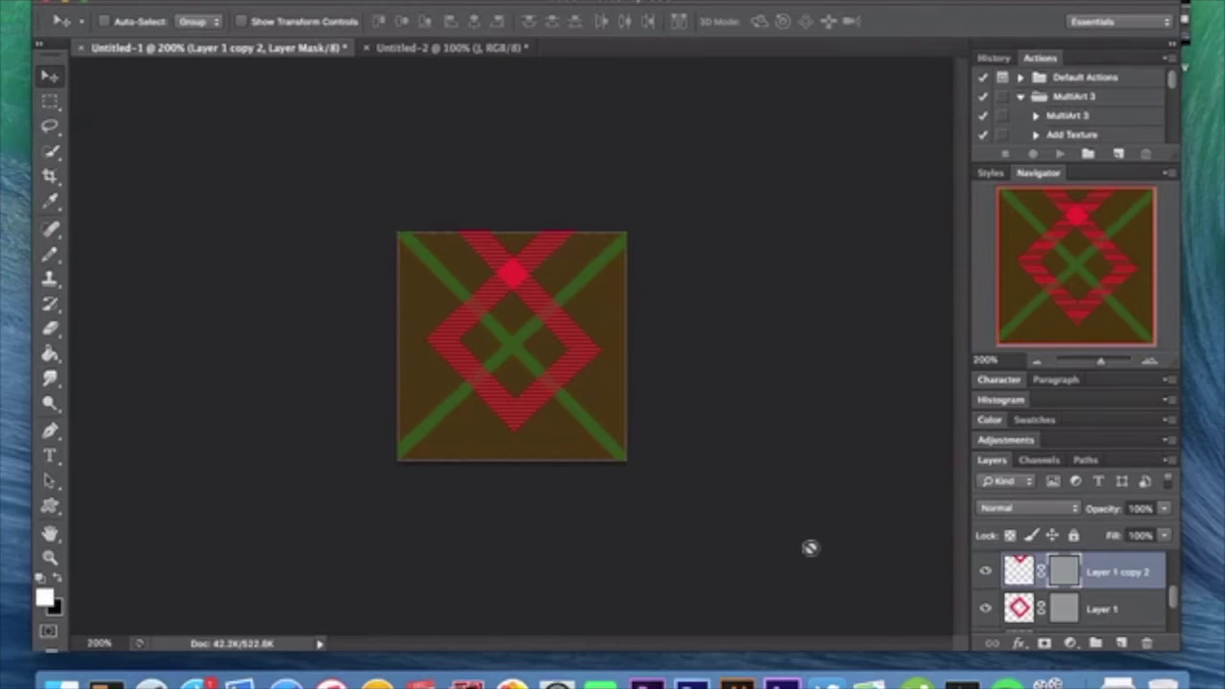
Step: Show the bottom, left and right diamond copies (Layer 1 copy 4, copy 3, Layer 1 copy)
{"action": "scroll", "coordinate": [1041, 605], "scroll_direction": "up", "scroll_amount": 2}
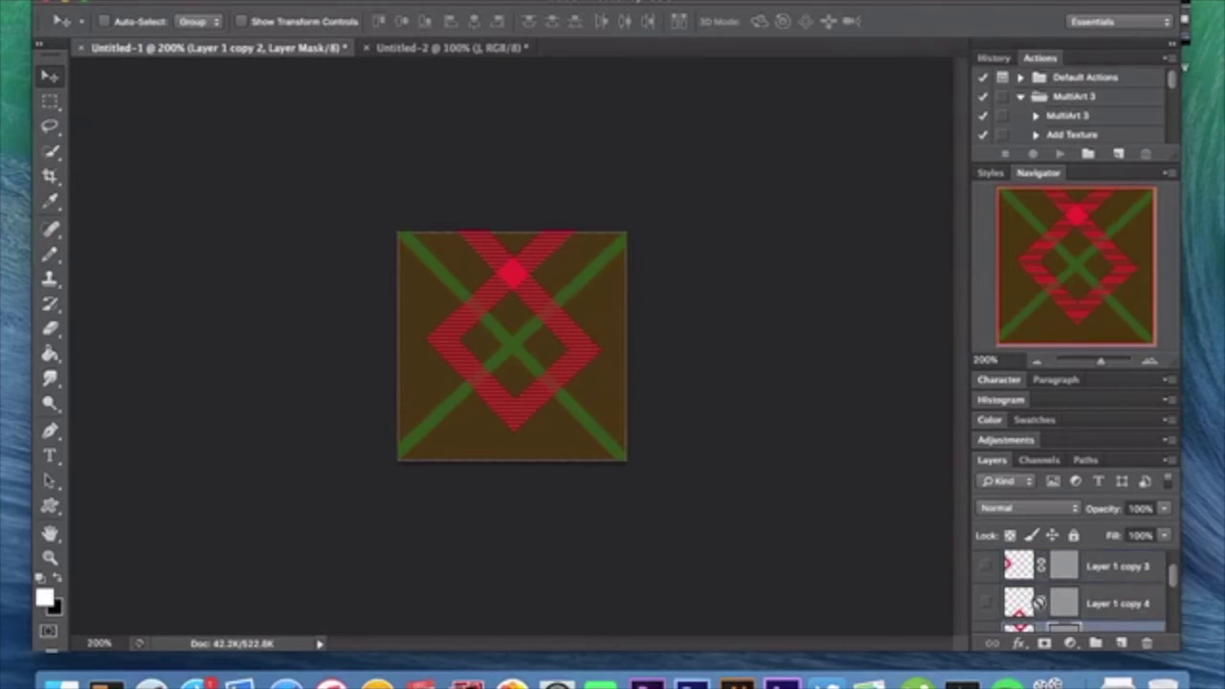
{"action": "left_click", "coordinate": [982, 599]}
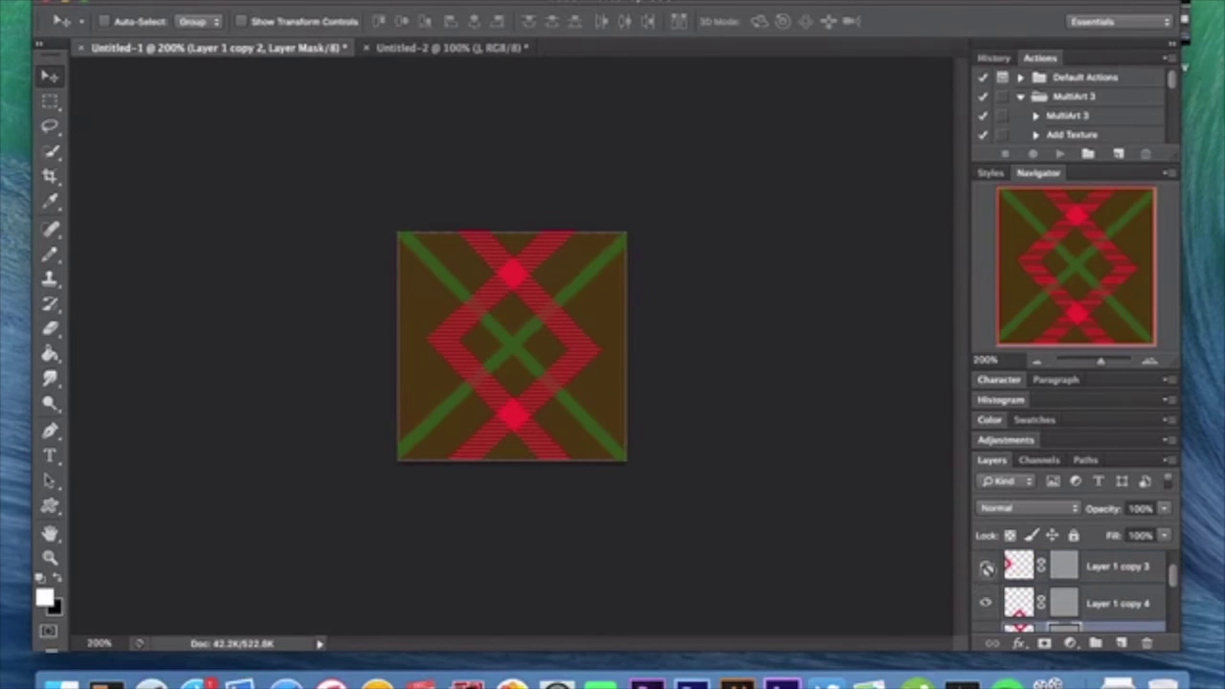
{"action": "left_click", "coordinate": [984, 567]}
{"action": "scroll", "coordinate": [986, 573], "scroll_direction": "down", "scroll_amount": 1}
{"action": "scroll", "coordinate": [987, 572], "scroll_direction": "up", "scroll_amount": 2}
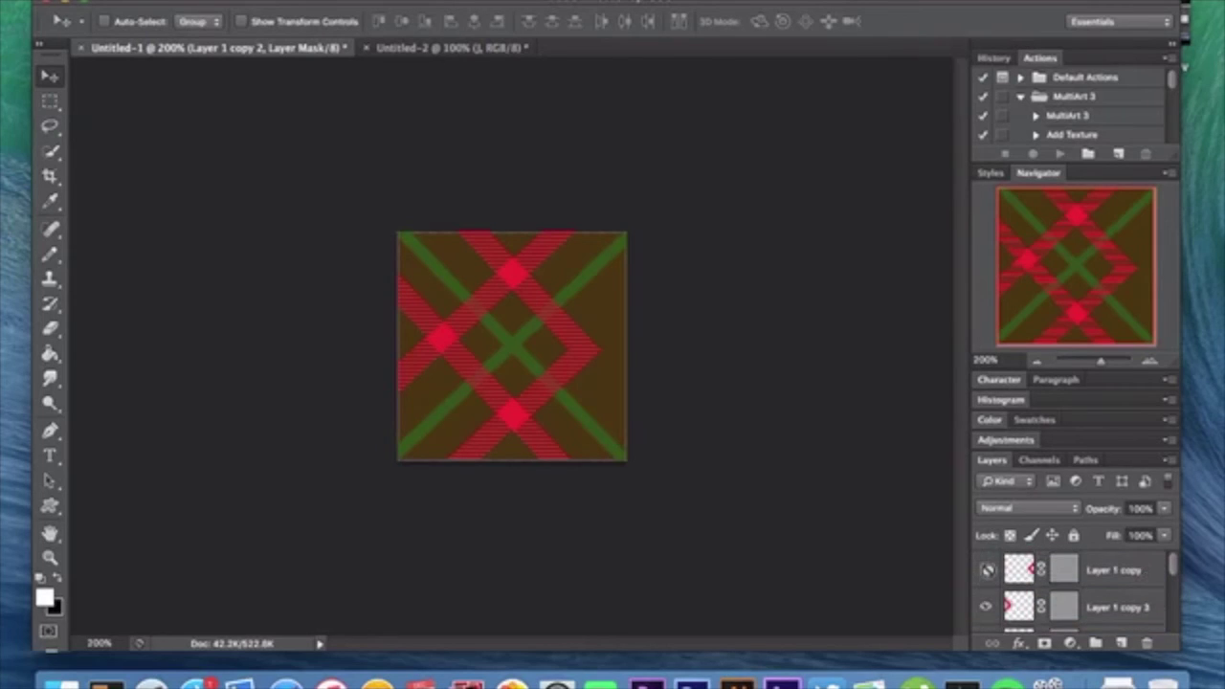
{"action": "left_click", "coordinate": [987, 570]}
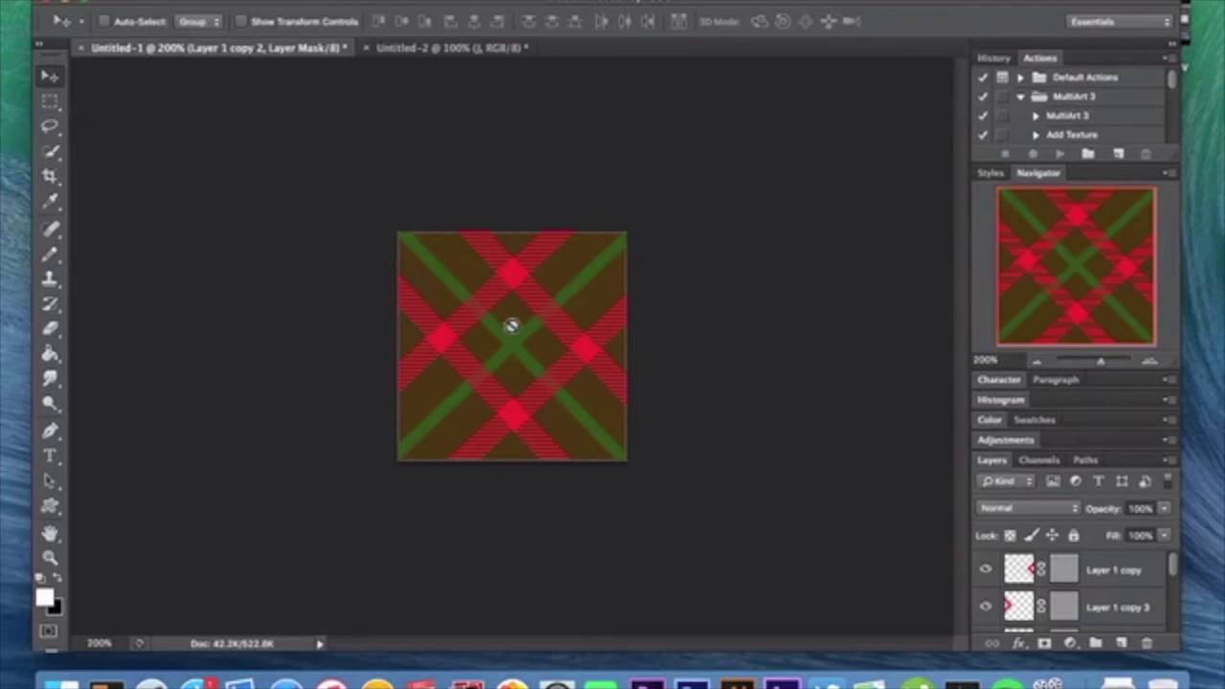
{"action": "left_click", "coordinate": [1035, 361]}
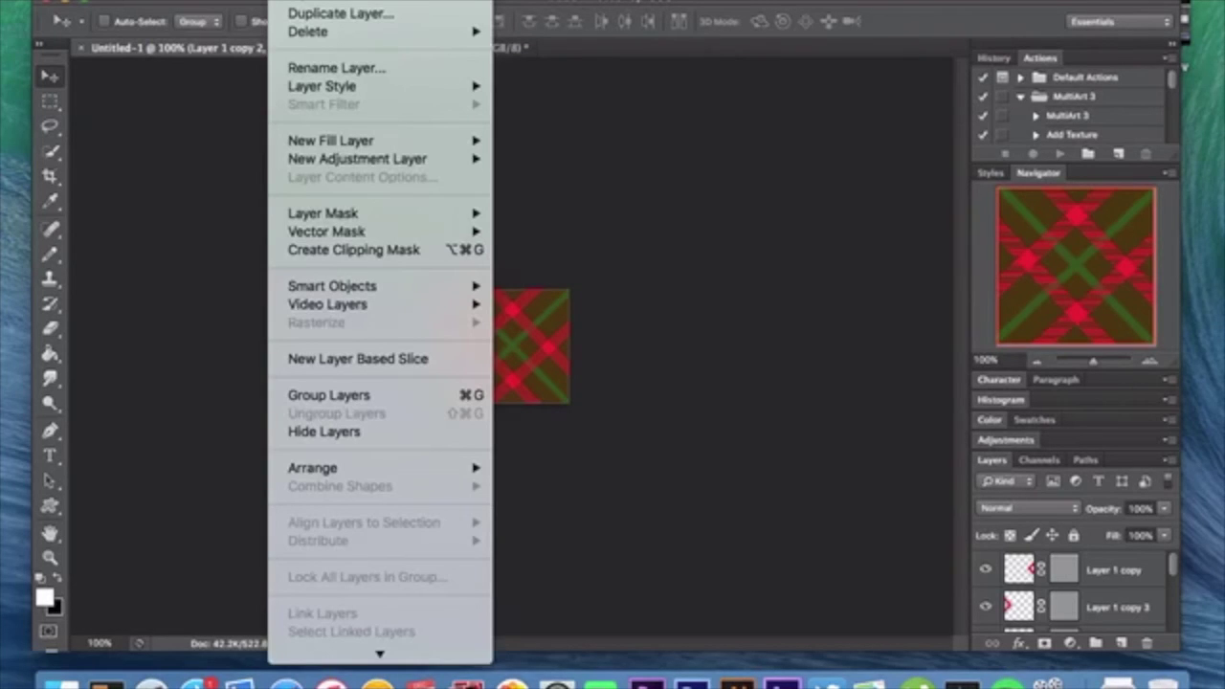
Step: Zoom the plaid tile in to 200%, then back out to 66.67%
{"action": "key", "text": "Escape"}
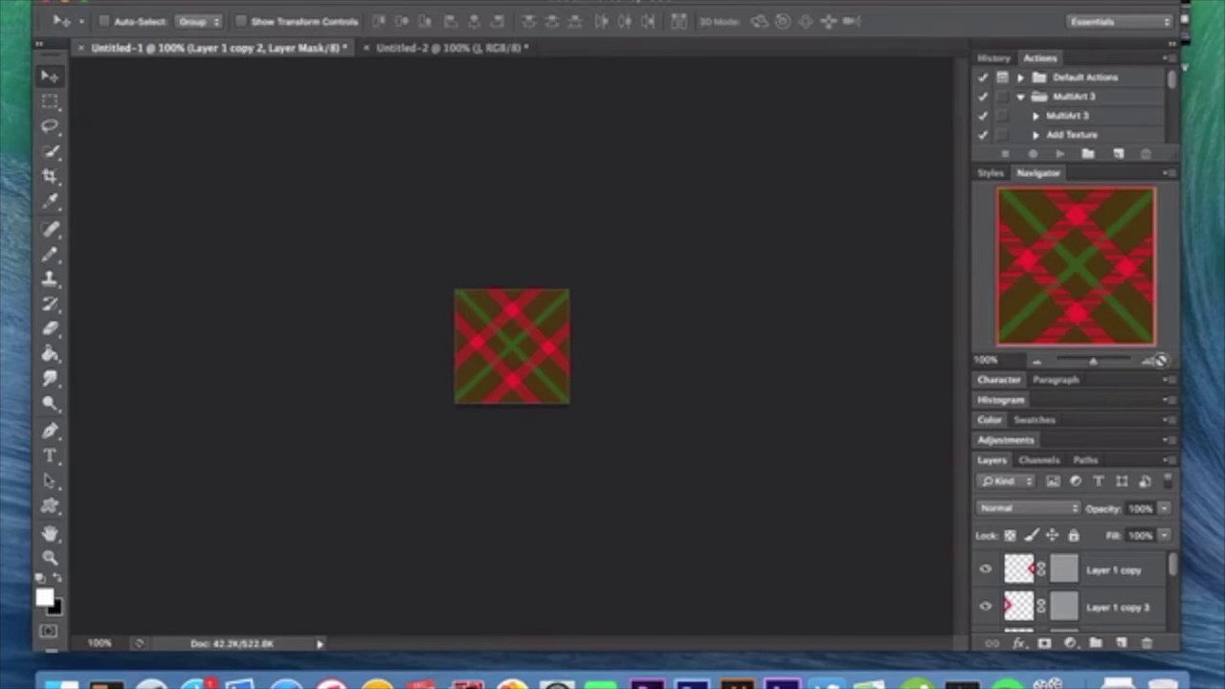
{"action": "left_click", "coordinate": [1152, 362]}
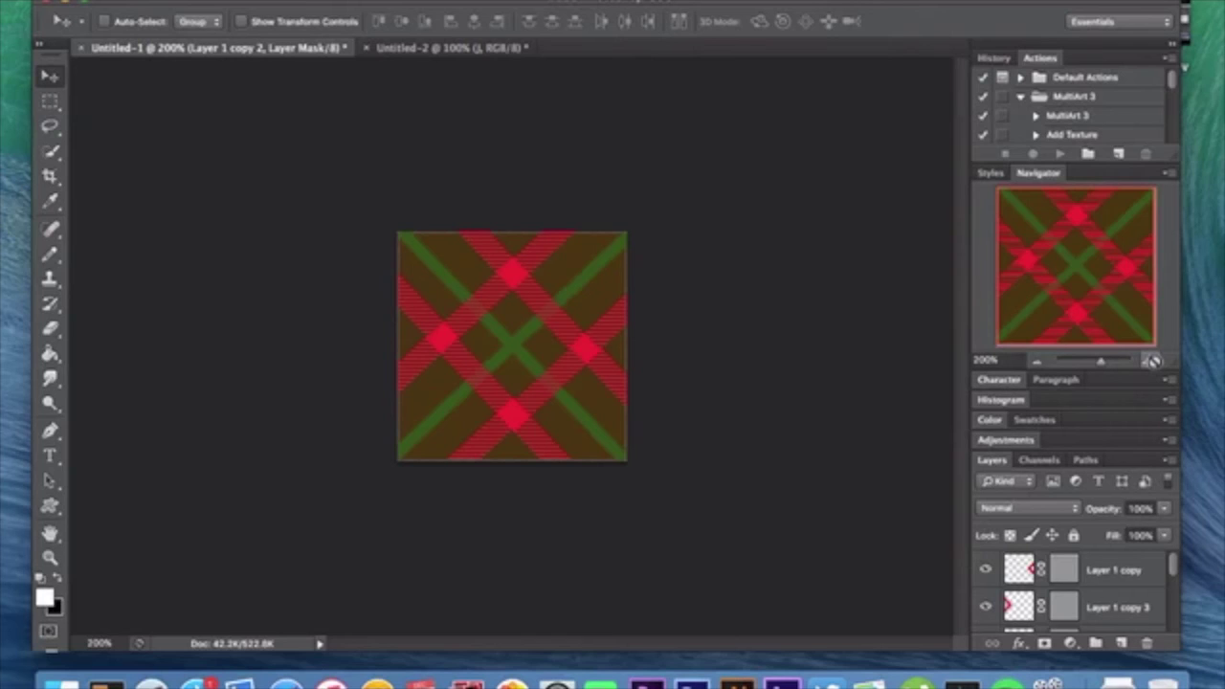
{"action": "left_click", "coordinate": [1041, 360]}
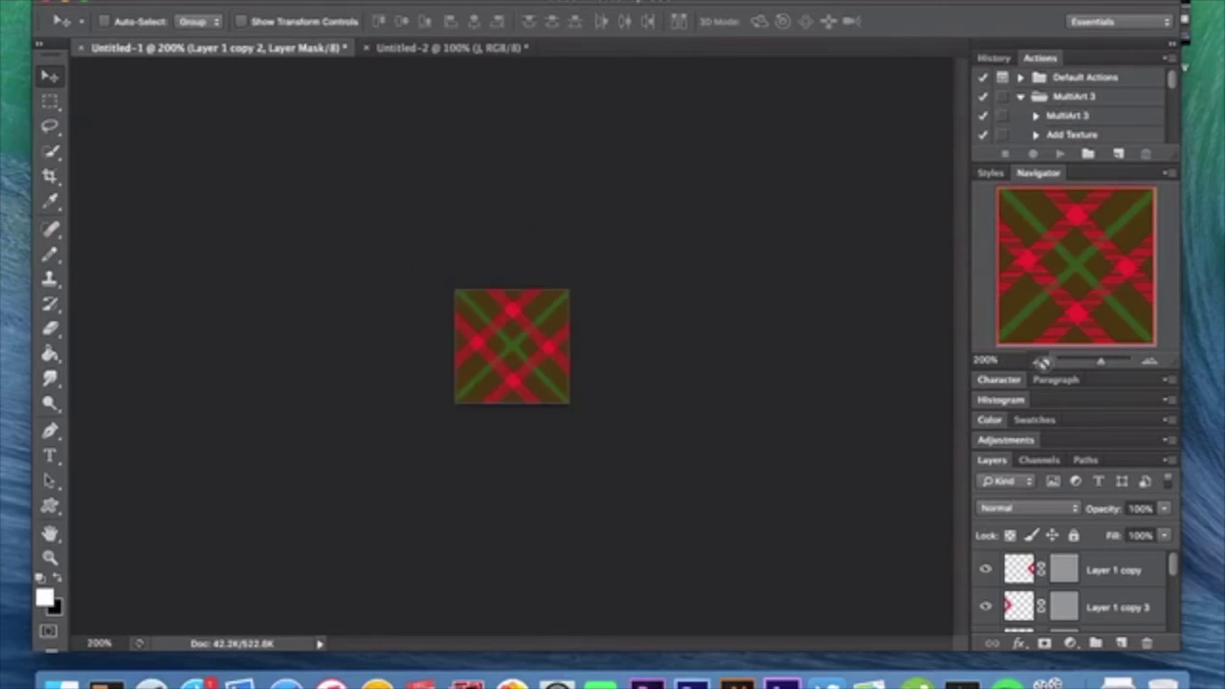
{"action": "left_click", "coordinate": [1040, 361]}
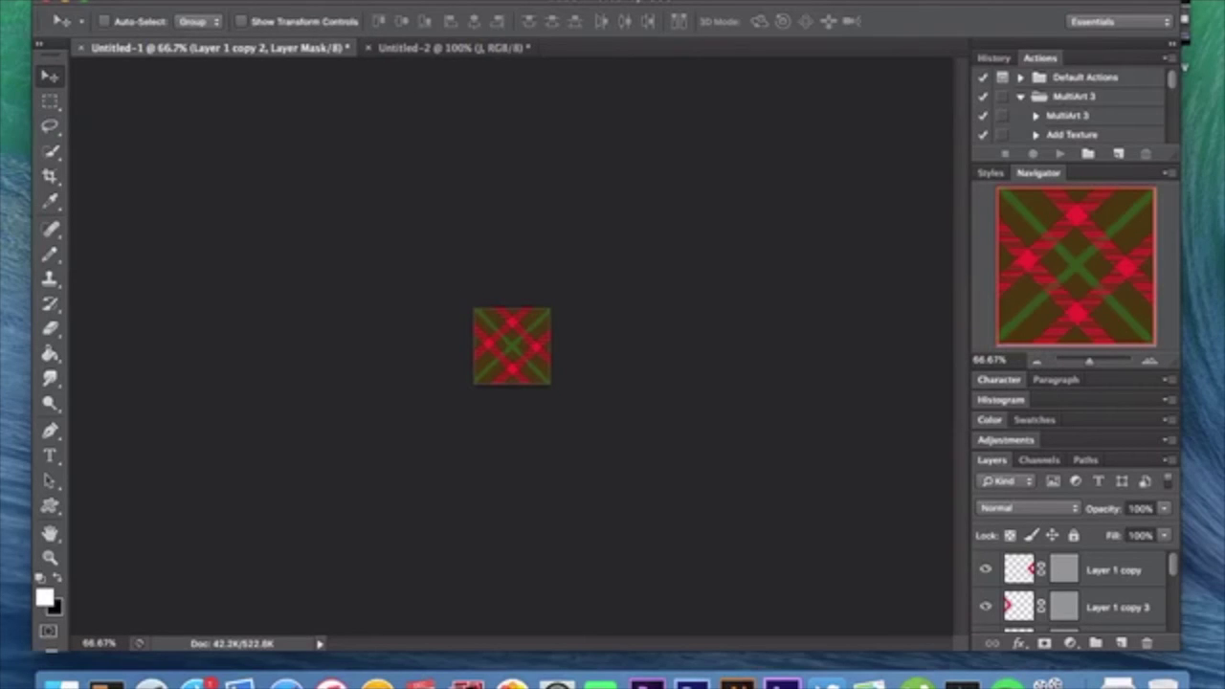
Step: Flatten all the tile's layers into a single background with Layer > Flatten Image
{"action": "left_click", "coordinate": [196, 0]}
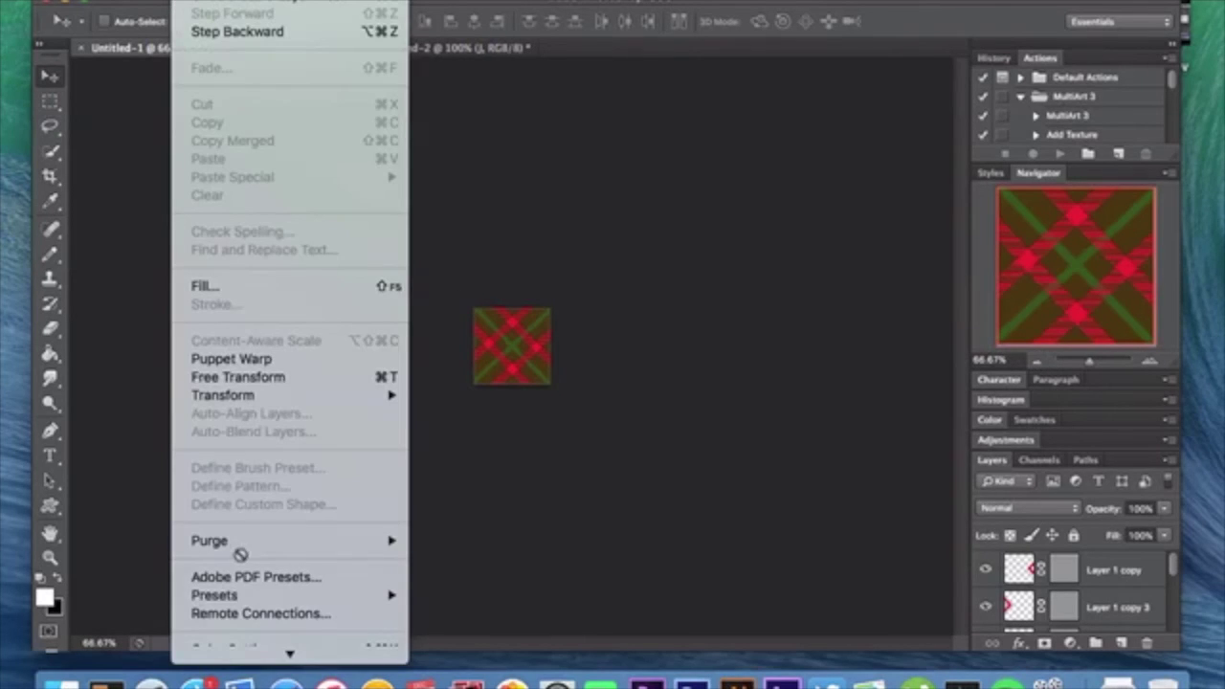
{"action": "mouse_move", "coordinate": [247, 656]}
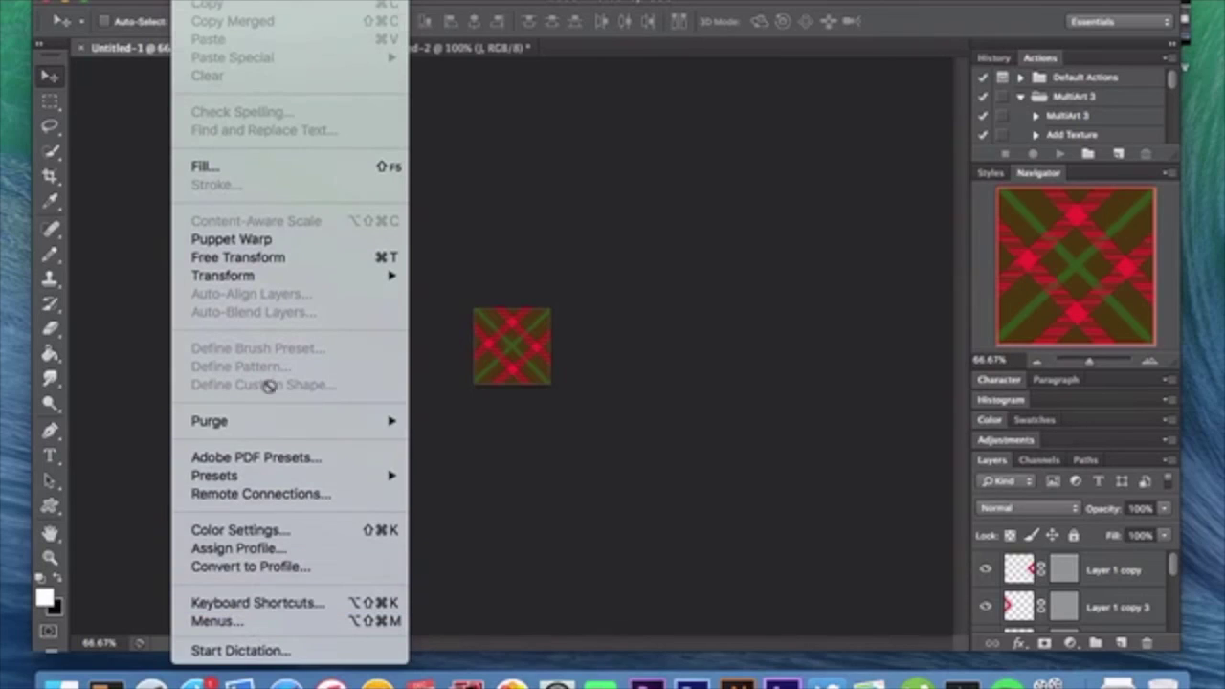
{"action": "left_click", "coordinate": [602, 476]}
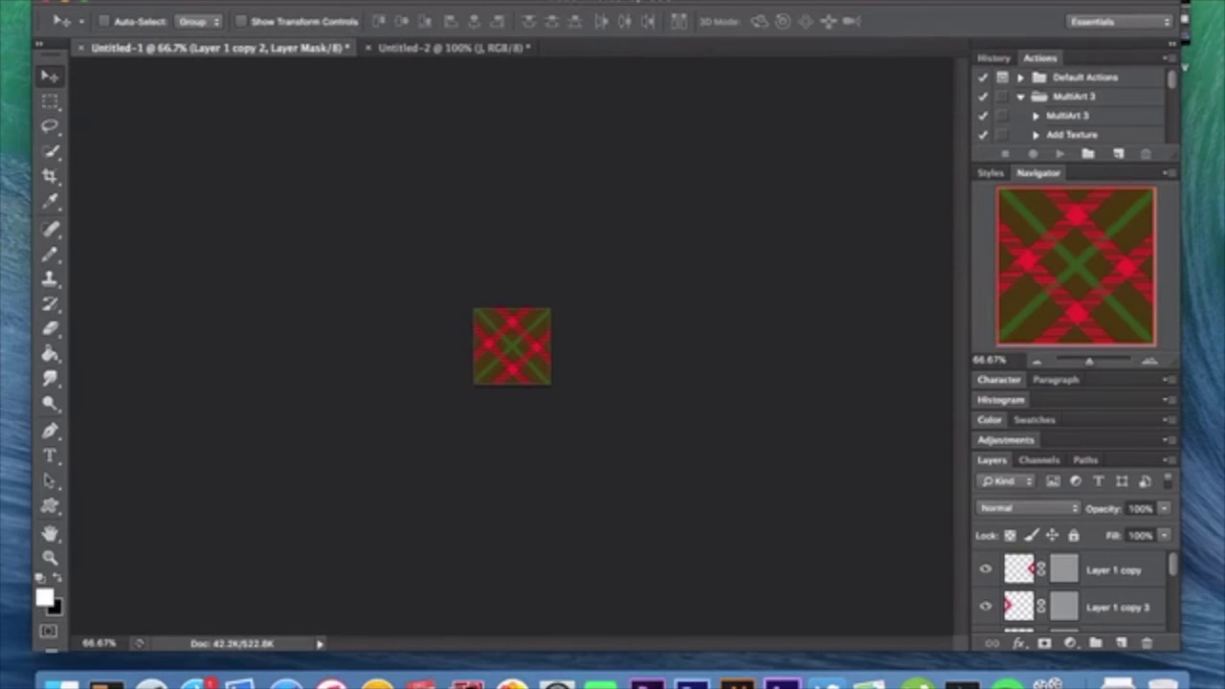
{"action": "left_click", "coordinate": [334, 2]}
{"action": "mouse_move", "coordinate": [341, 657]}
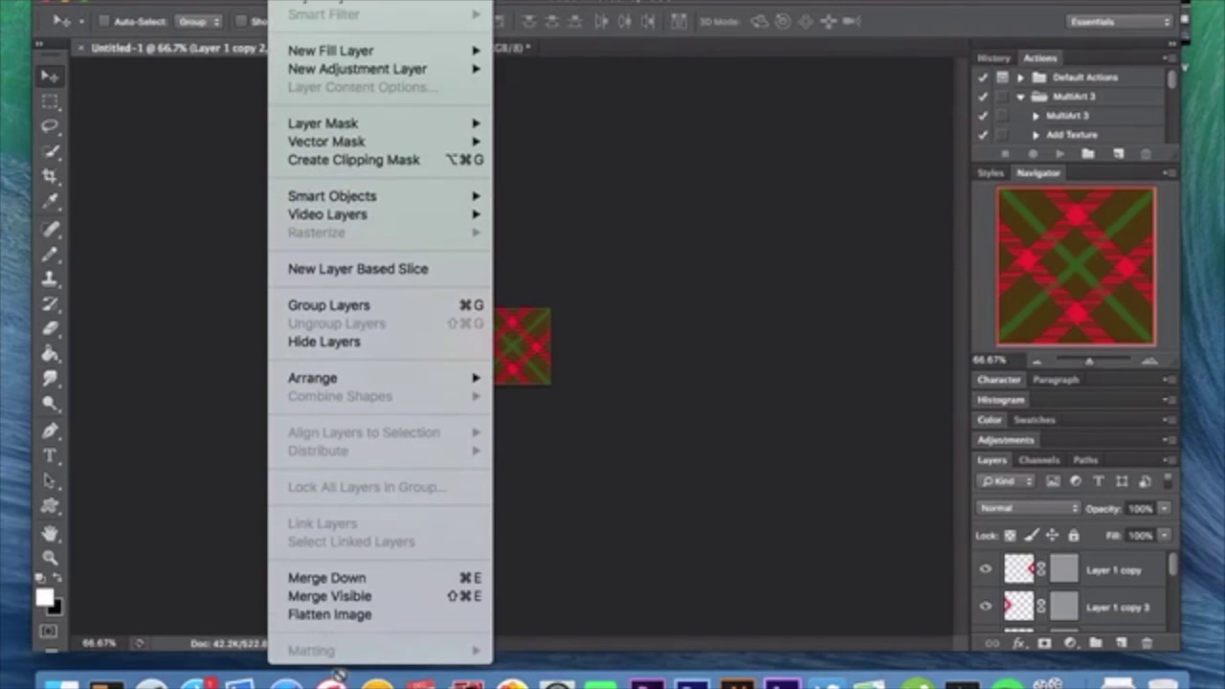
{"action": "left_click", "coordinate": [330, 613]}
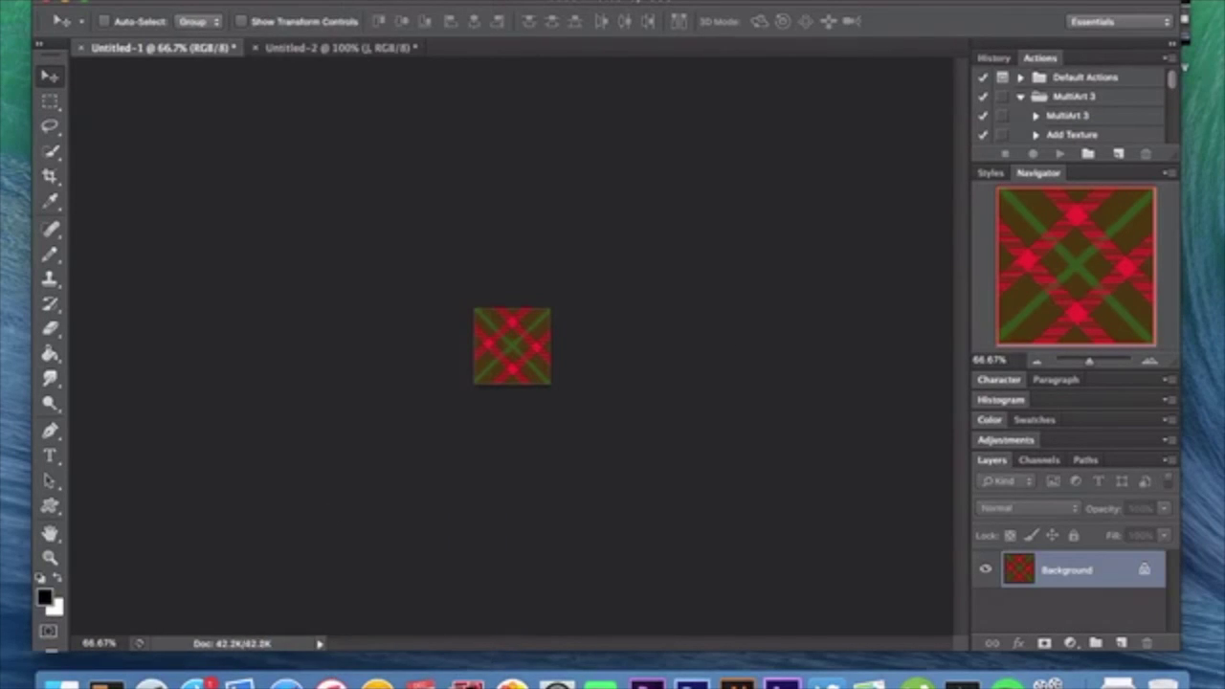
Step: Define the flattened plaid tile as a new pattern with Edit > Define Pattern
{"action": "left_click", "coordinate": [191, 2]}
{"action": "mouse_move", "coordinate": [215, 649]}
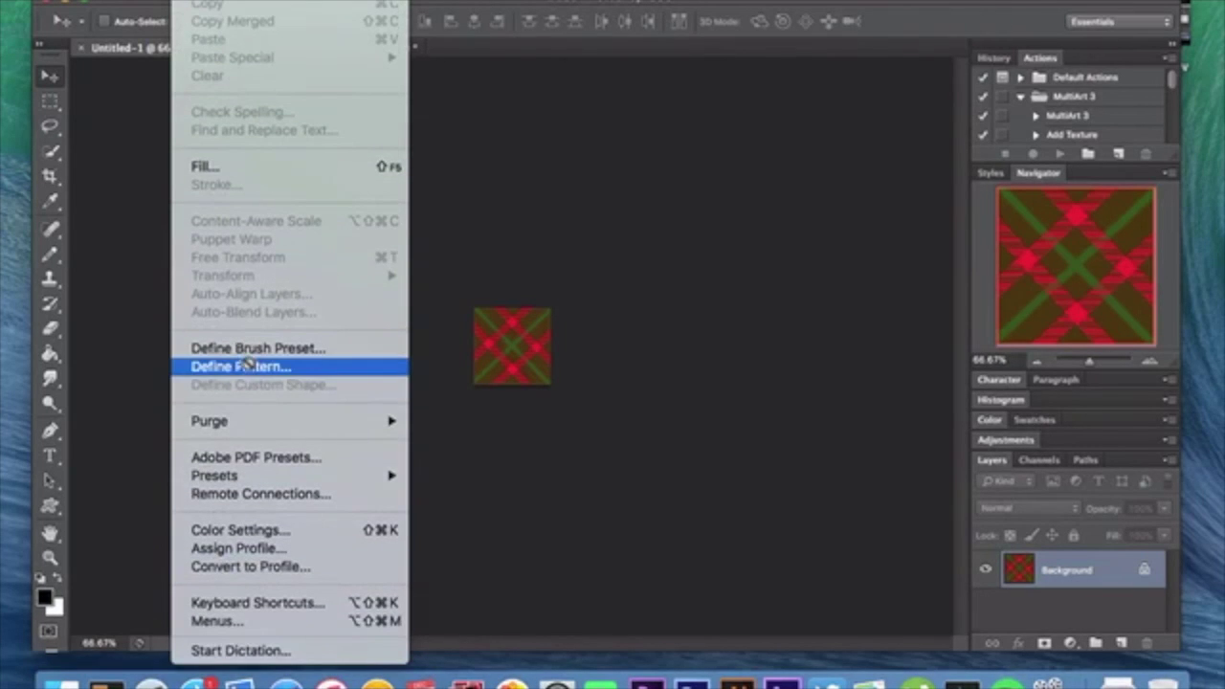
{"action": "left_click", "coordinate": [246, 364]}
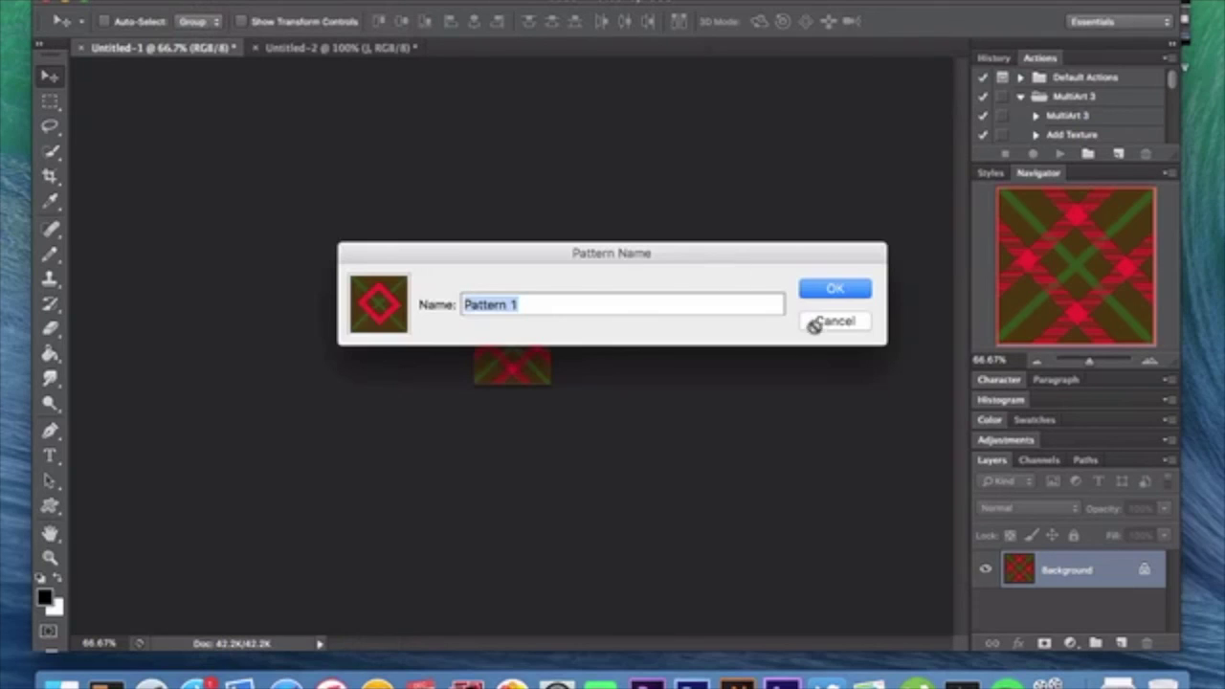
{"action": "left_click", "coordinate": [827, 323]}
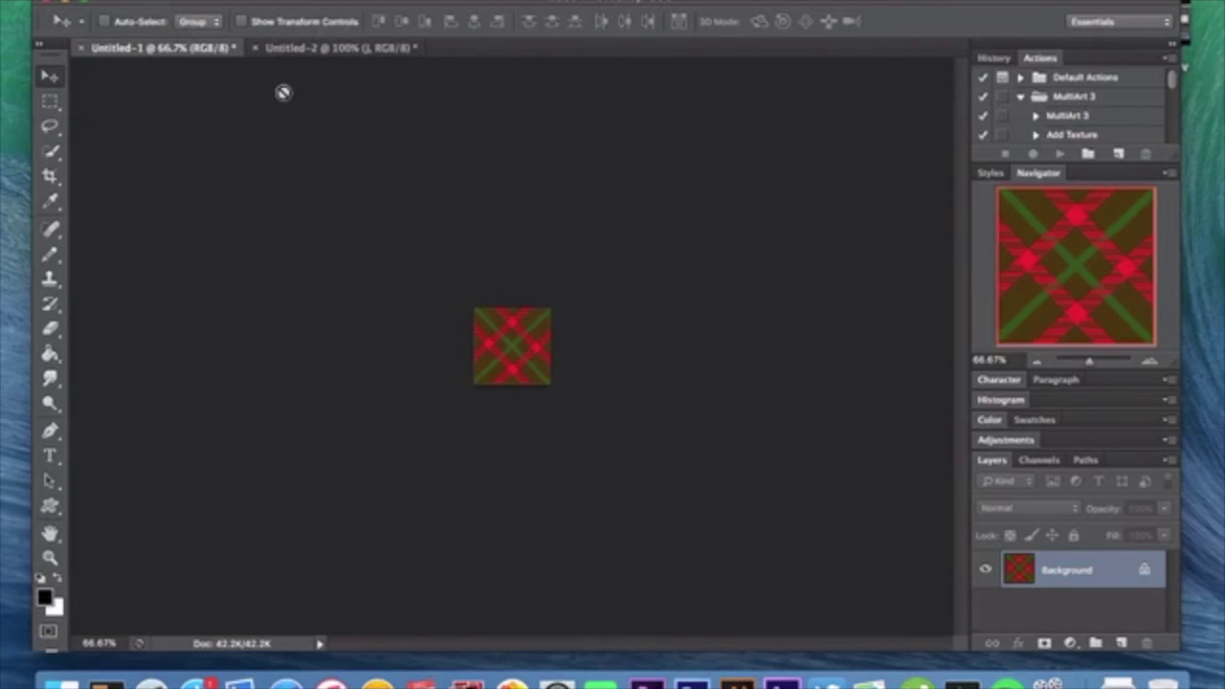
{"action": "left_click", "coordinate": [316, 47]}
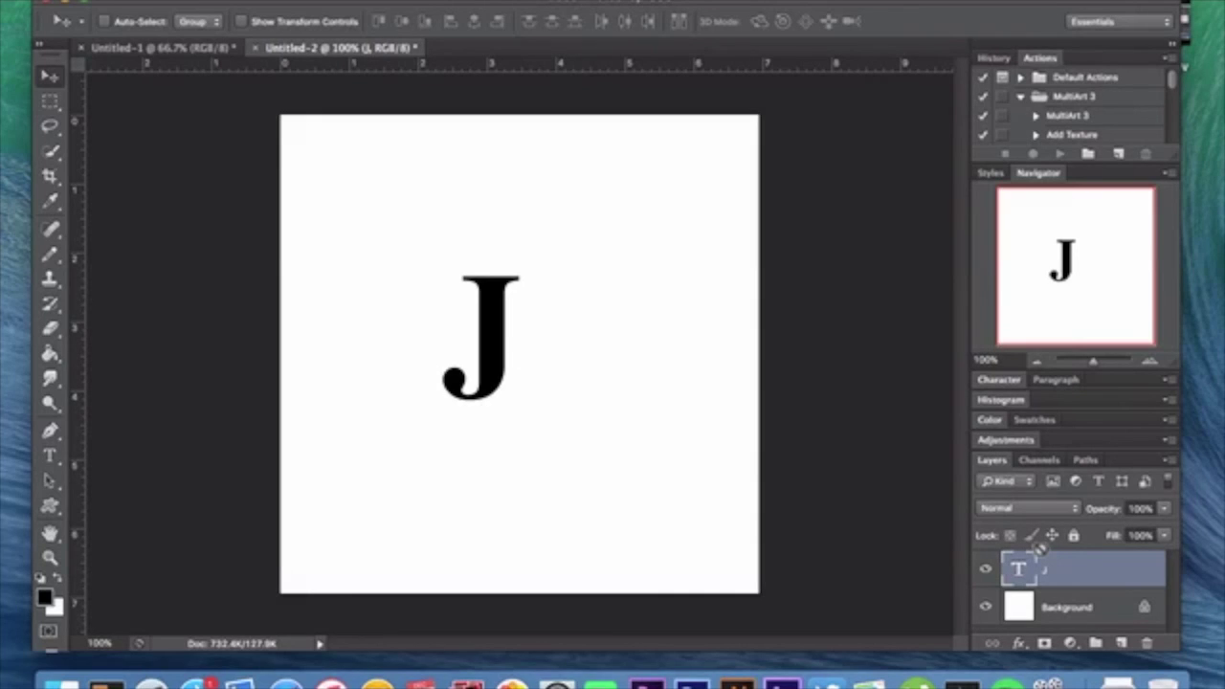
Step: Add a Pattern Overlay layer style to the J type layer using the red plaid pattern
{"action": "double_click", "coordinate": [1090, 574]}
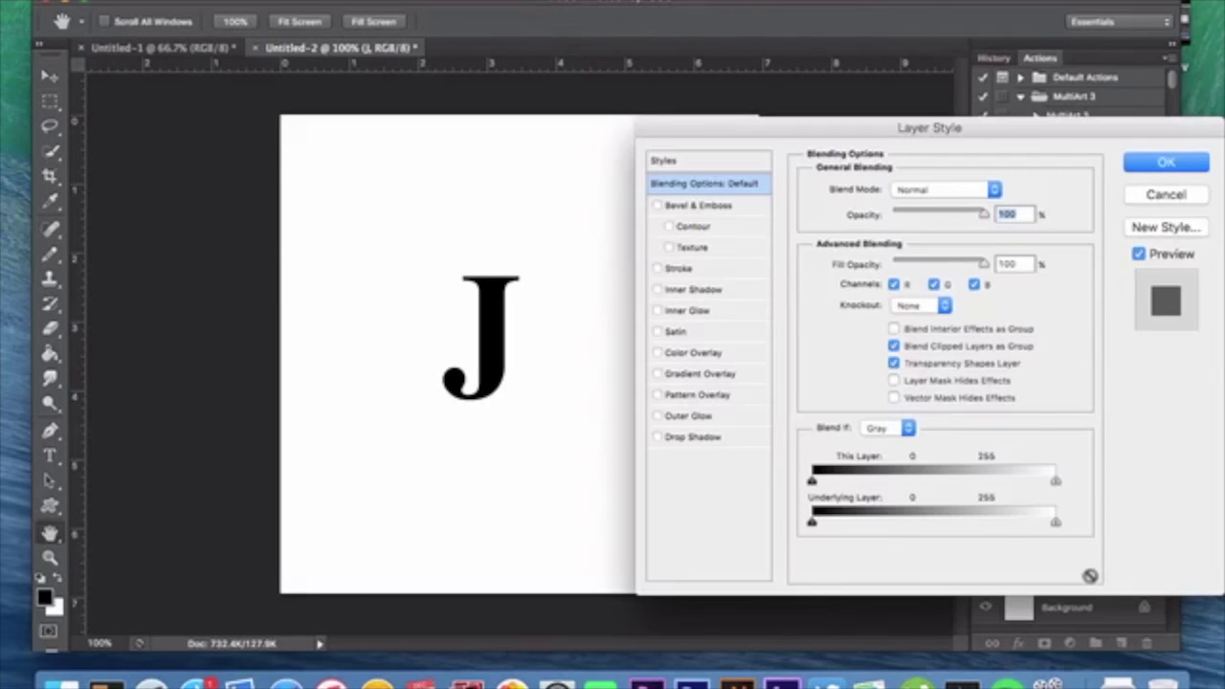
{"action": "left_click", "coordinate": [727, 394]}
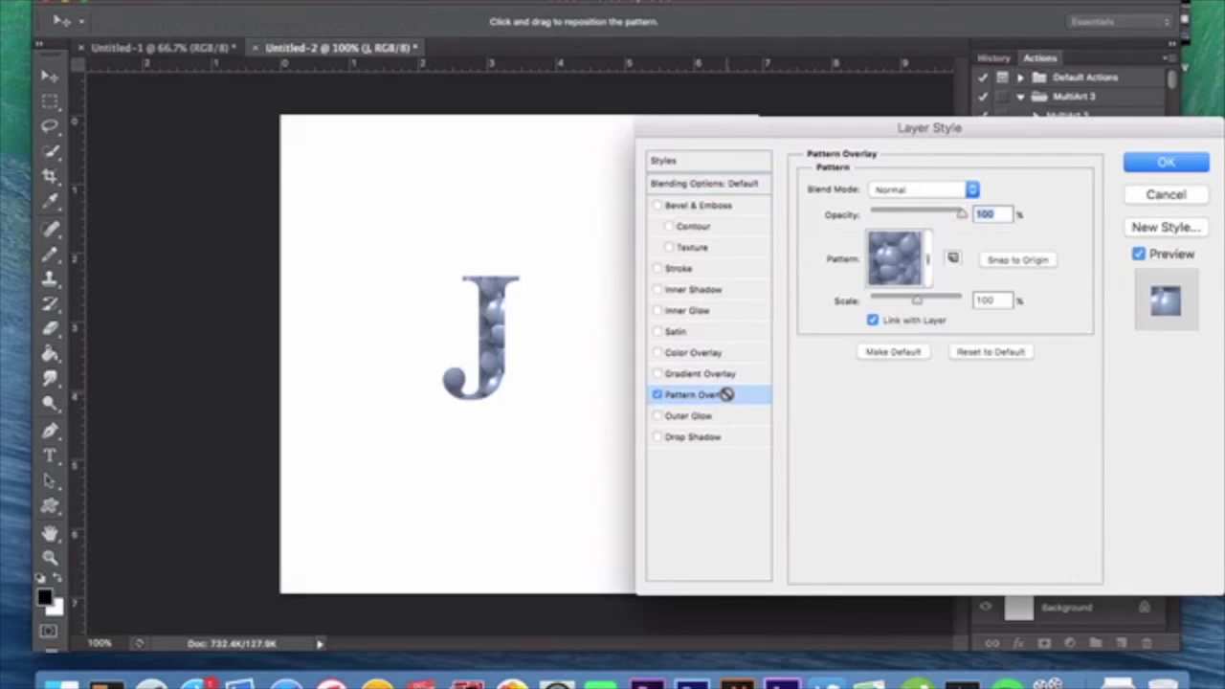
{"action": "left_click", "coordinate": [924, 262]}
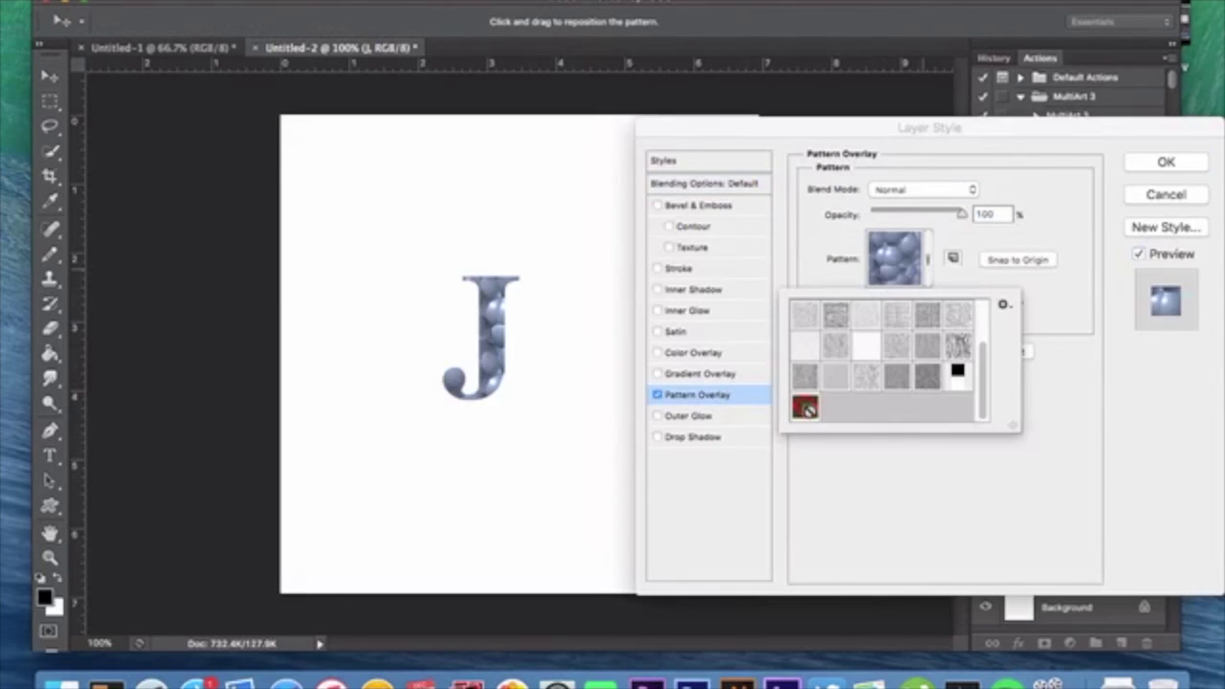
{"action": "left_click", "coordinate": [805, 406]}
{"action": "left_click", "coordinate": [1158, 161]}
{"action": "left_click", "coordinate": [1158, 160]}
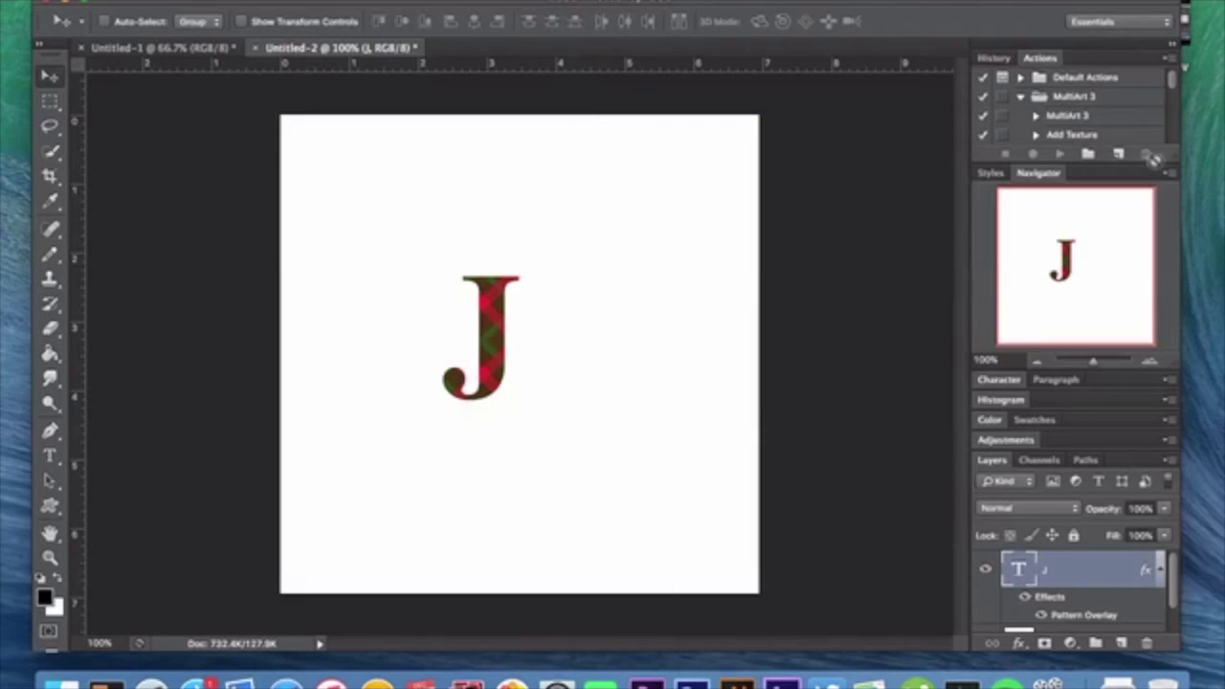